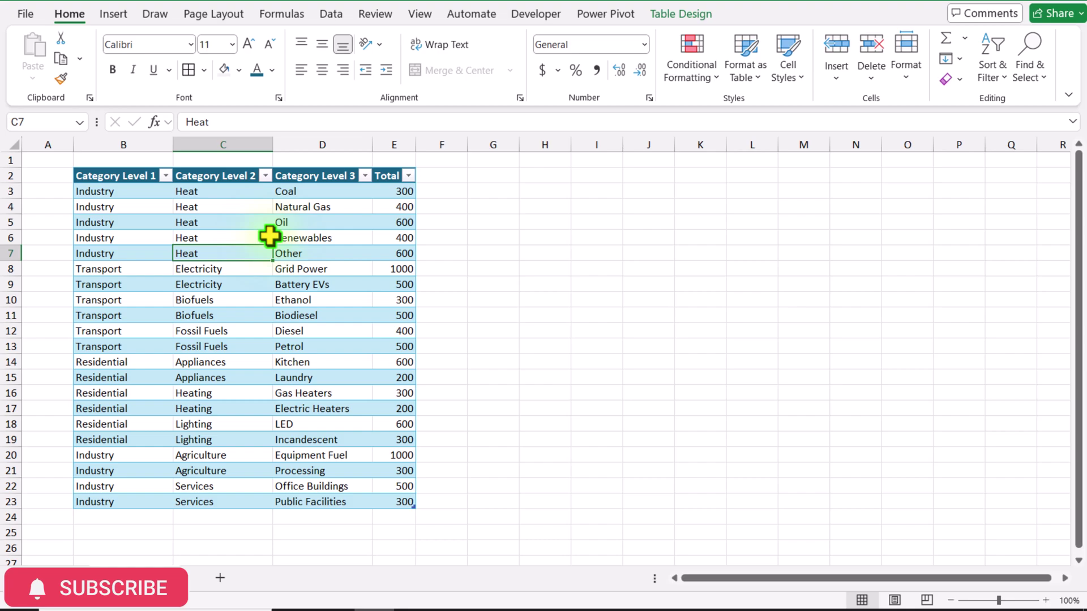
# Insert a PivotTable from the Data_1 table on the existing worksheet, placed at cell G2.
pyautogui.click(279, 315)
pyautogui.click(120, 19)
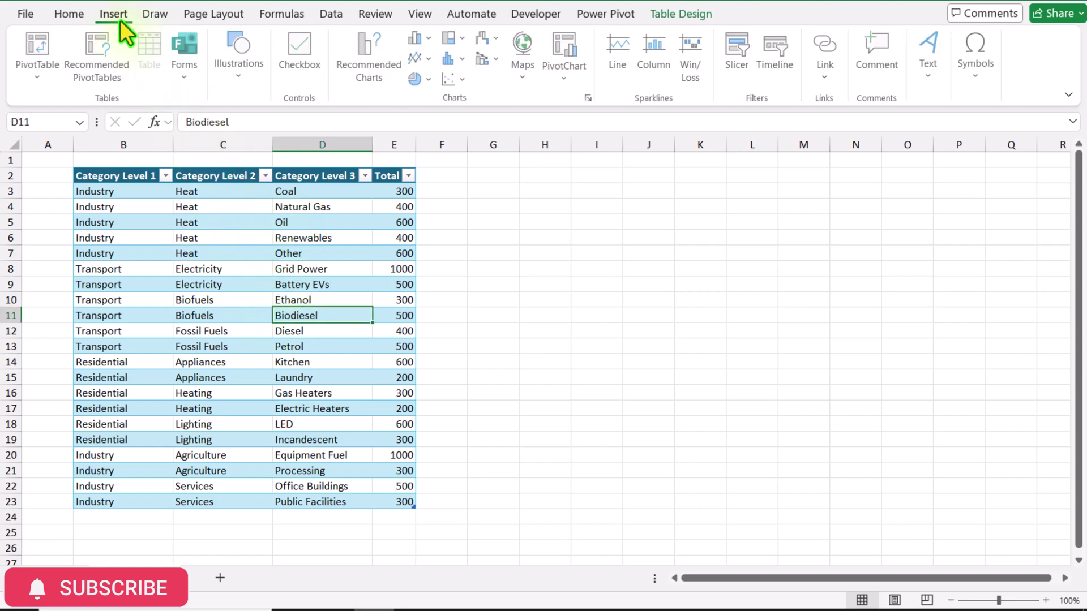
pyautogui.click(51, 78)
pyautogui.click(62, 103)
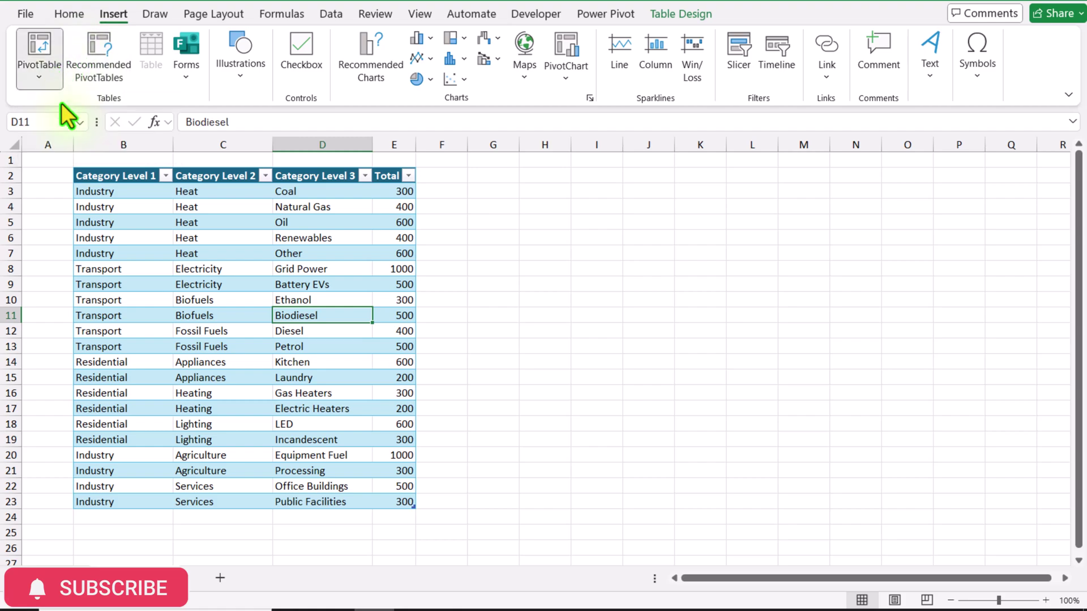
pyautogui.click(569, 334)
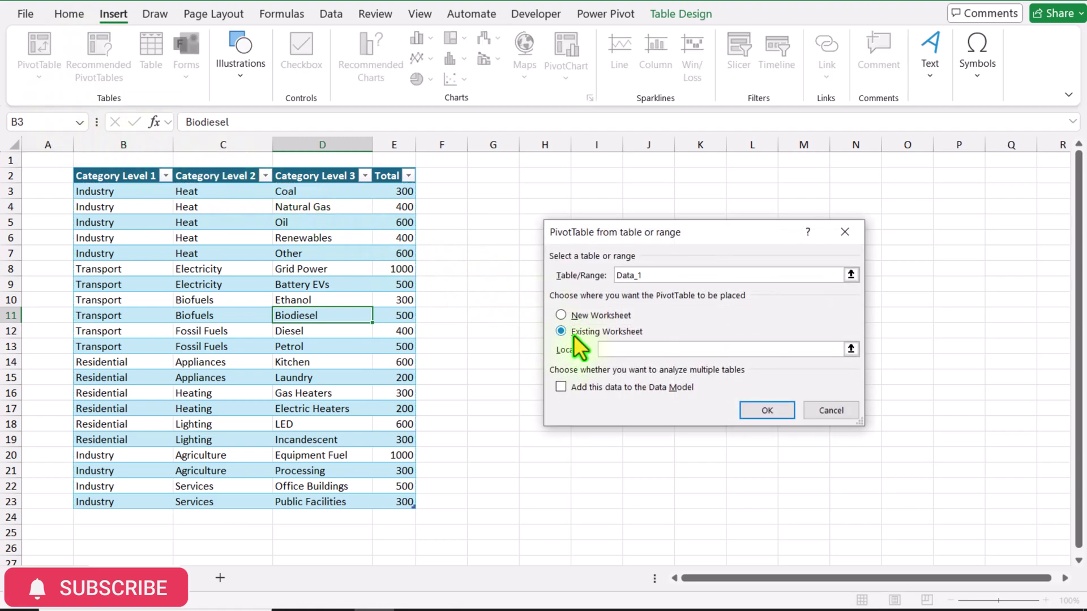
pyautogui.click(493, 176)
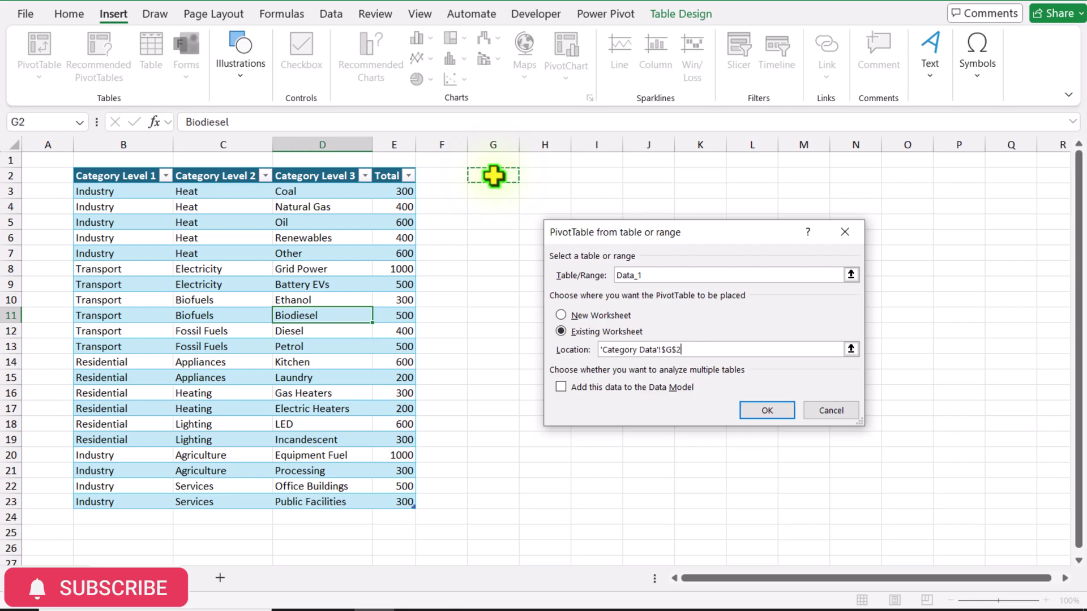
pyautogui.click(783, 415)
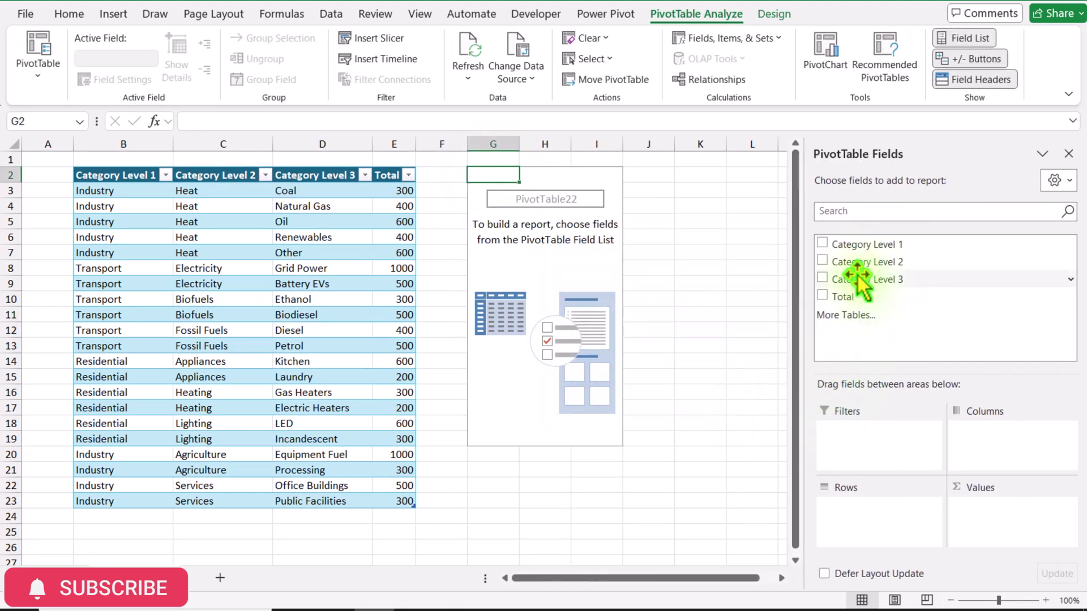
# Add Category Level 1 and Category Level 2 as PivotTable rows and Total as the values field.
pyautogui.moveTo(864, 248); pyautogui.dragTo(920, 540)
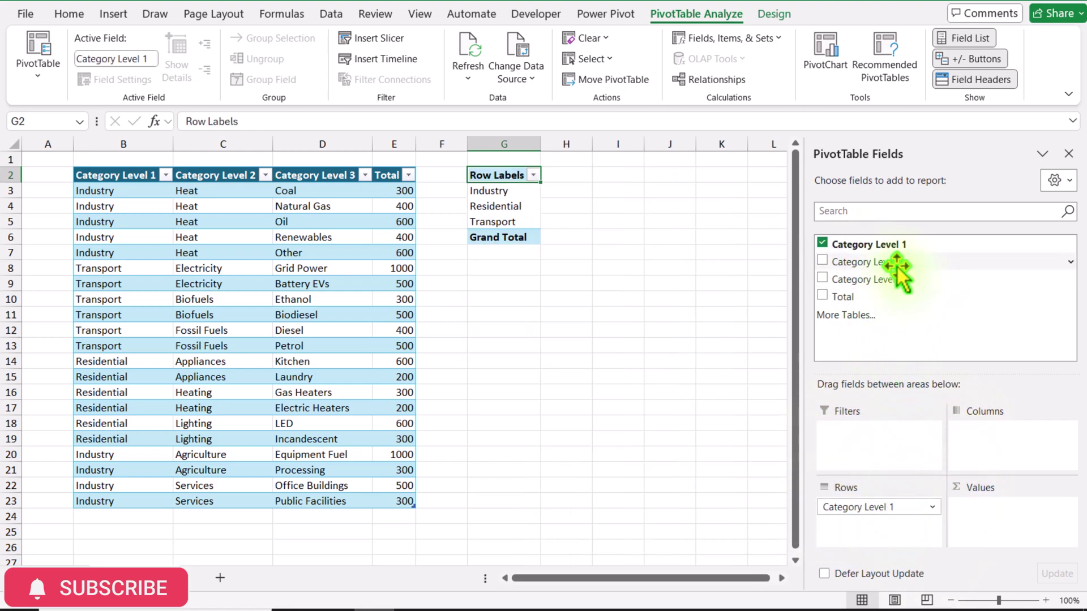
pyautogui.moveTo(901, 263); pyautogui.dragTo(898, 540)
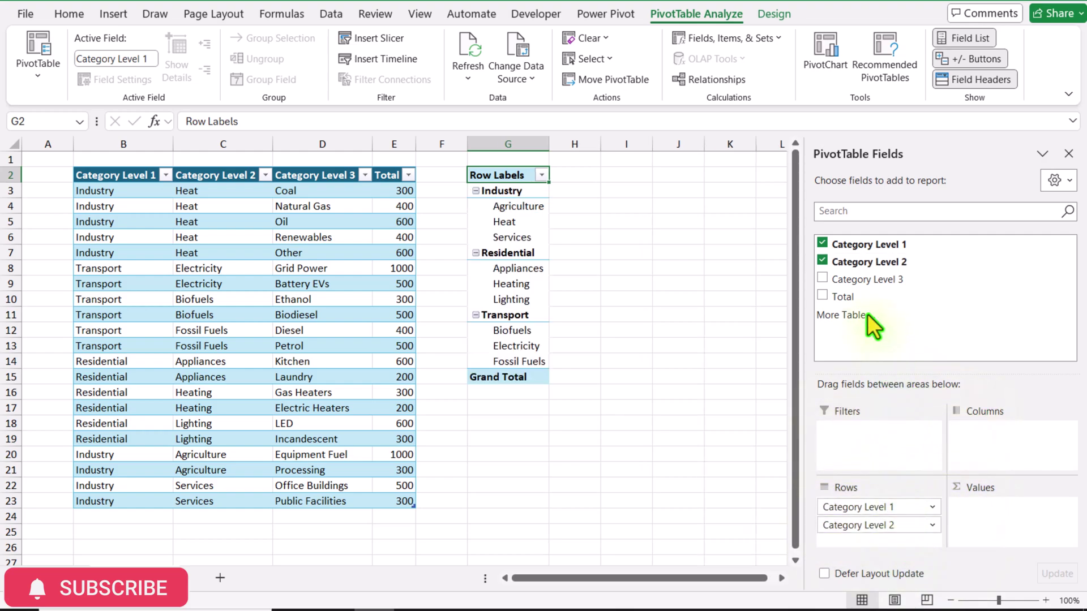
pyautogui.moveTo(849, 300); pyautogui.dragTo(984, 508)
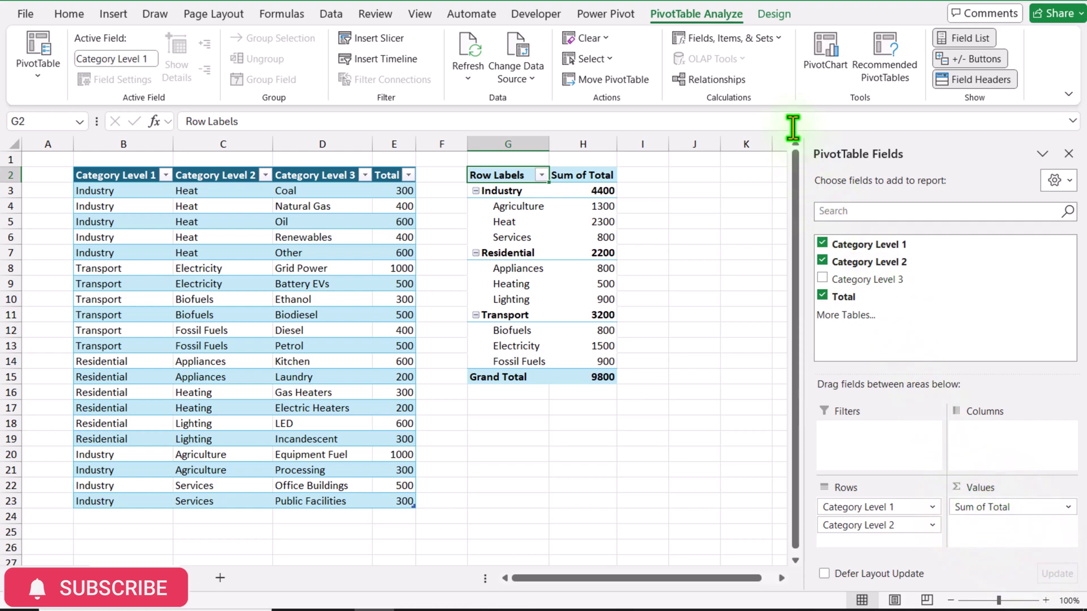
# Hide the PivotTable's subtotals and switch grand totals off for rows and columns.
pyautogui.click(776, 15)
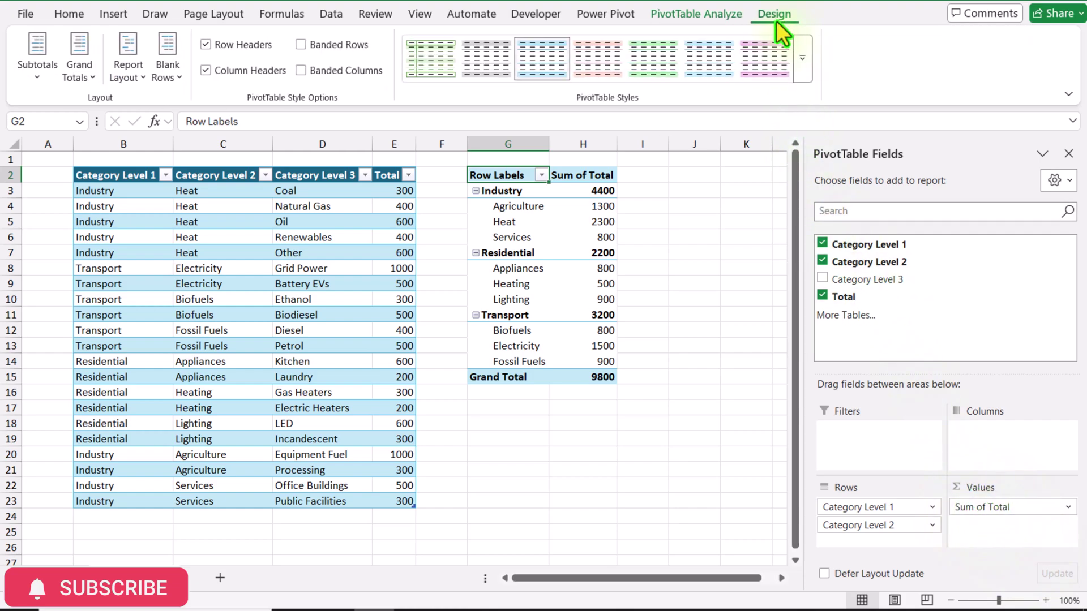
pyautogui.click(29, 70)
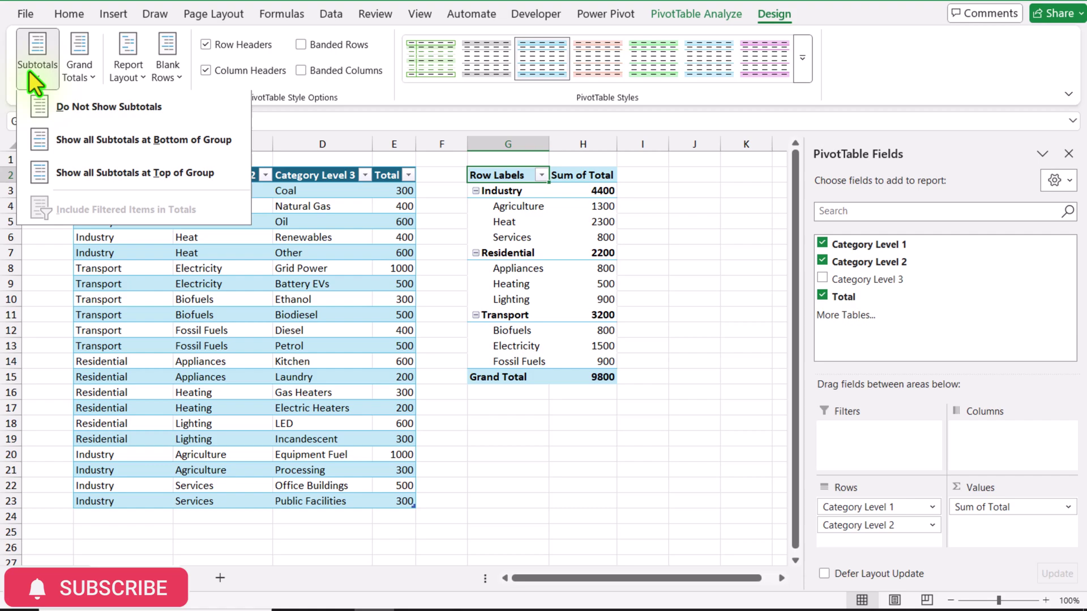
pyautogui.click(53, 106)
pyautogui.click(79, 70)
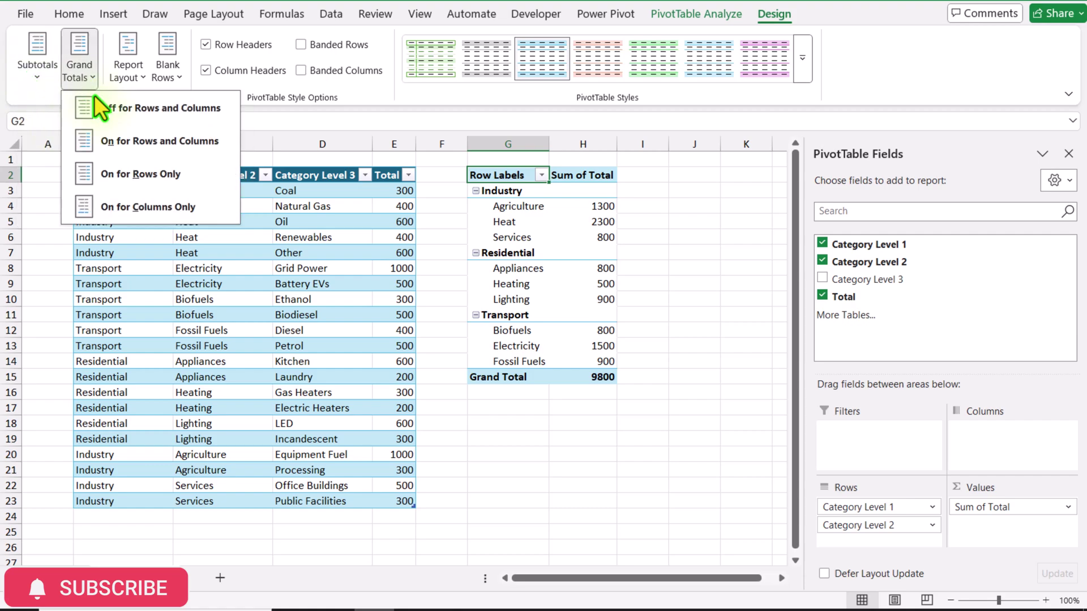
pyautogui.click(108, 104)
# Show the PivotTable in tabular form and repeat all item labels.
pyautogui.click(124, 70)
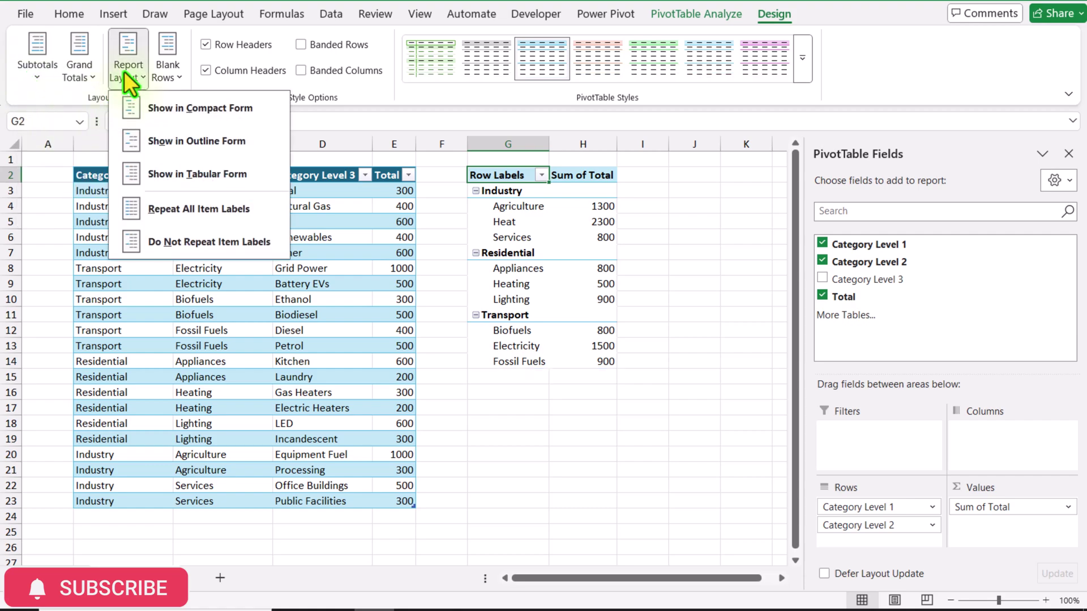
pyautogui.click(168, 174)
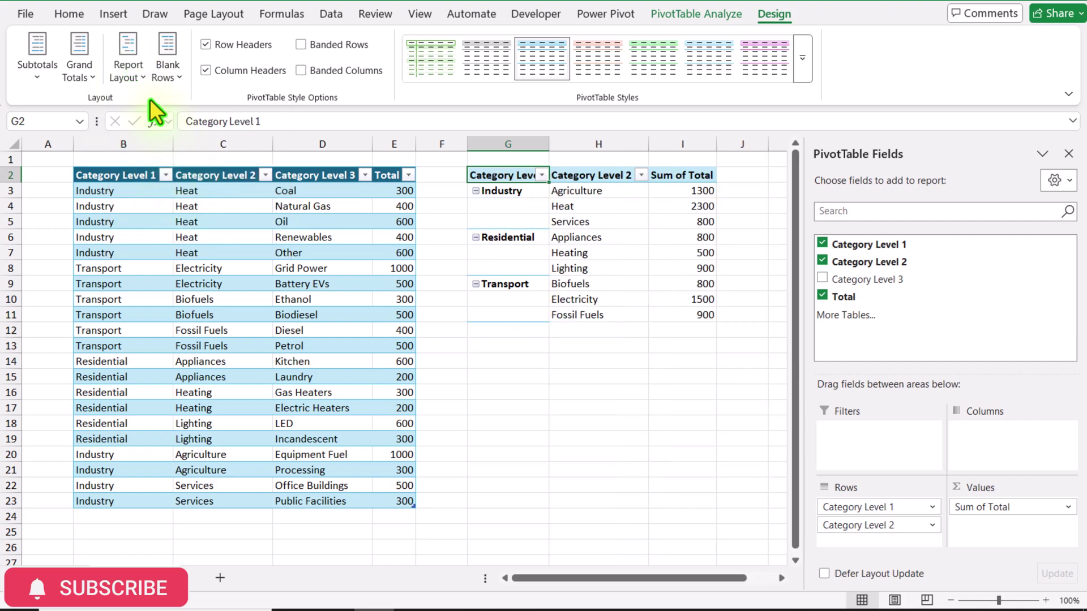
pyautogui.click(127, 76)
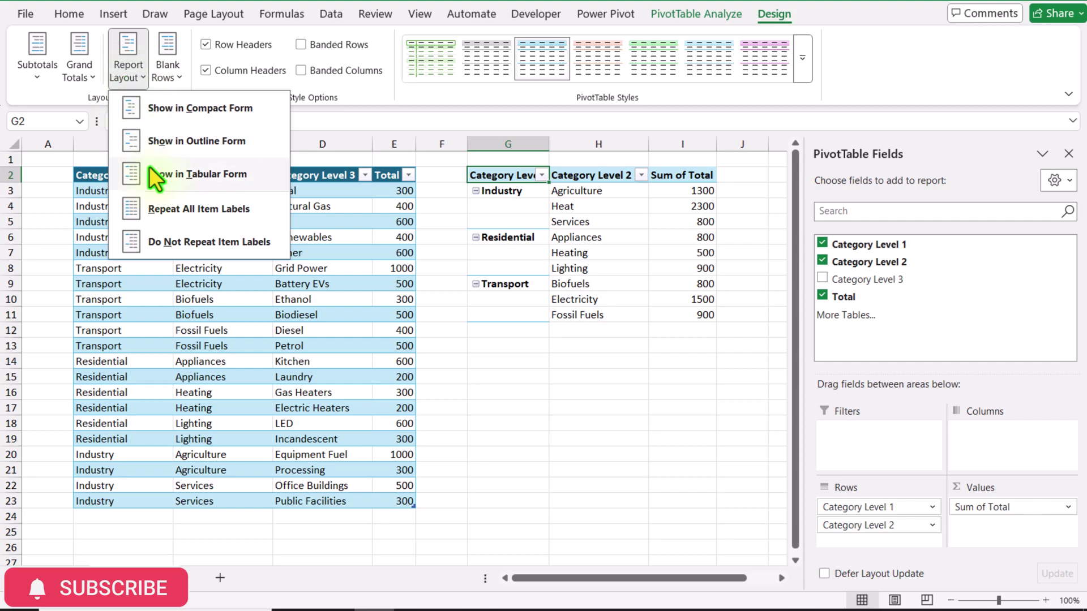
pyautogui.click(166, 208)
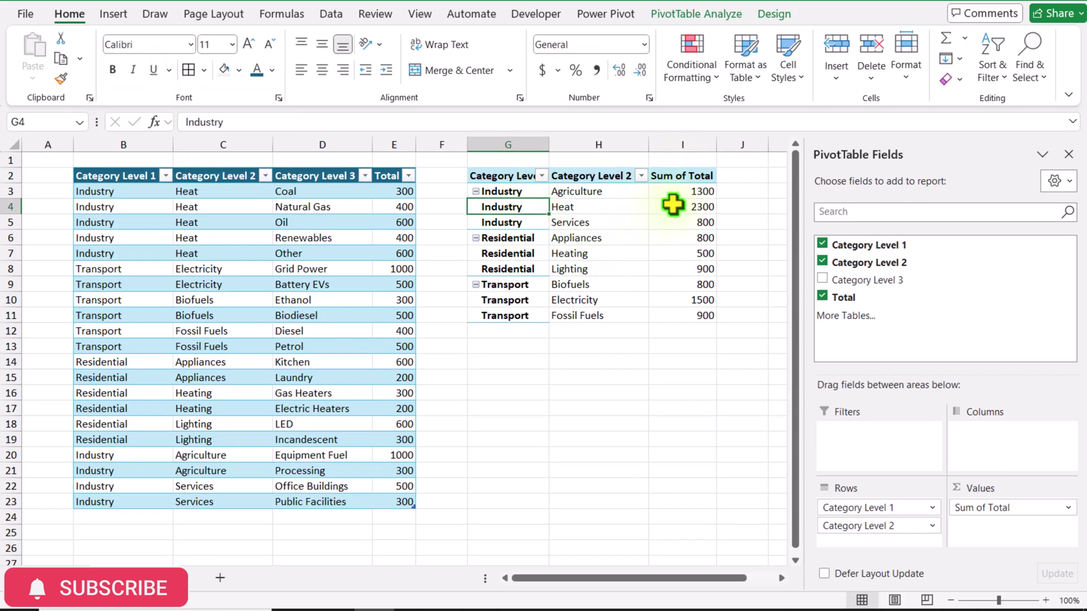
# Rename the Sum of Total field as "% of Grand Total" and show its values as % of Grand Total.
pyautogui.click(674, 176)
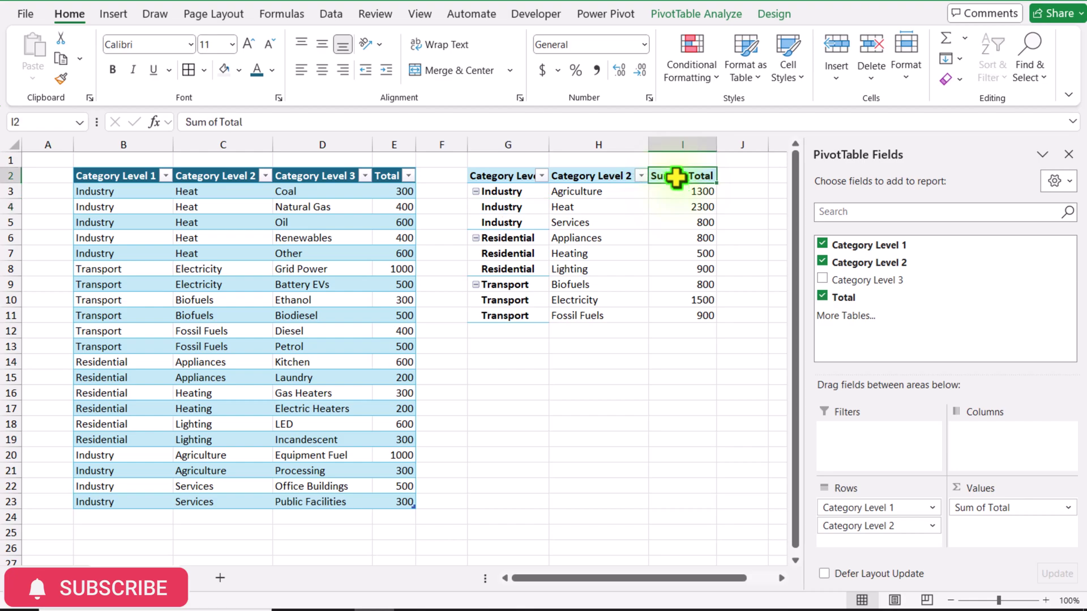
pyautogui.write('%')
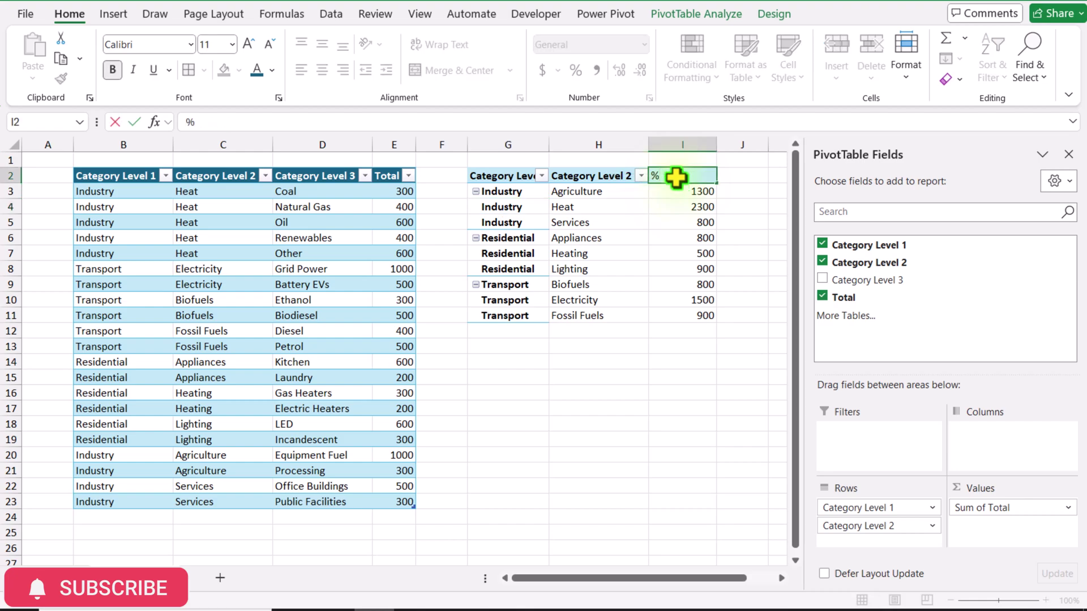
pyautogui.write(' of Grand Total')
pyautogui.press('Return')
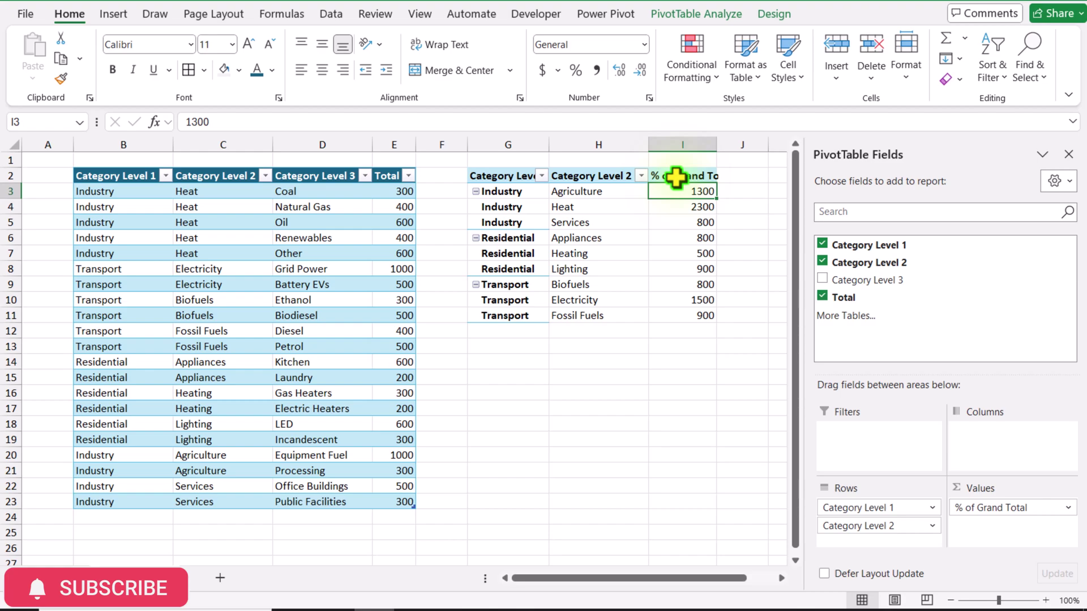
pyautogui.rightClick(679, 194)
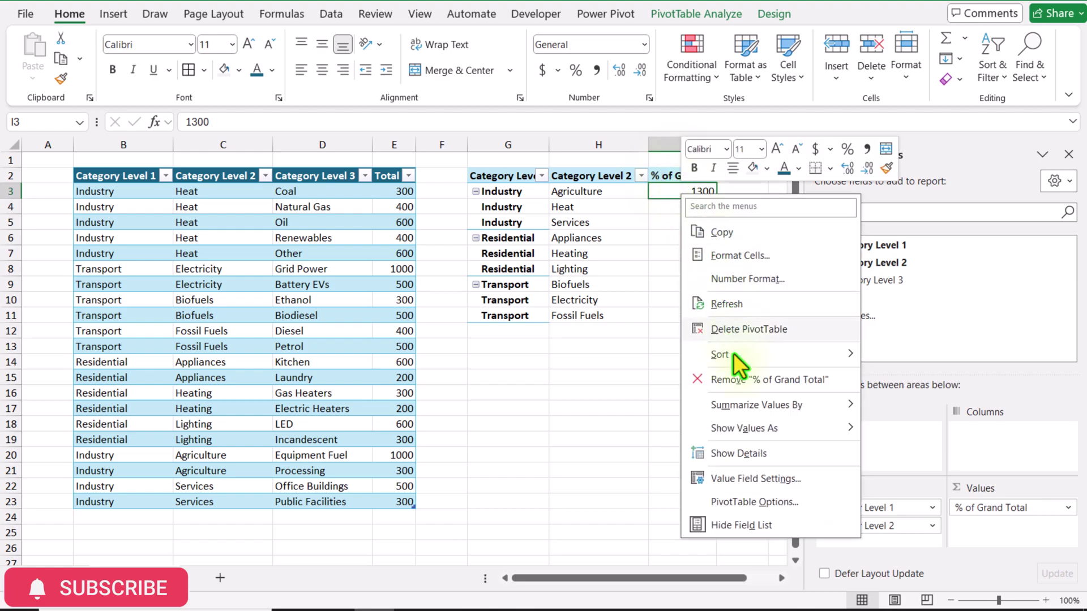
pyautogui.moveTo(749, 427)
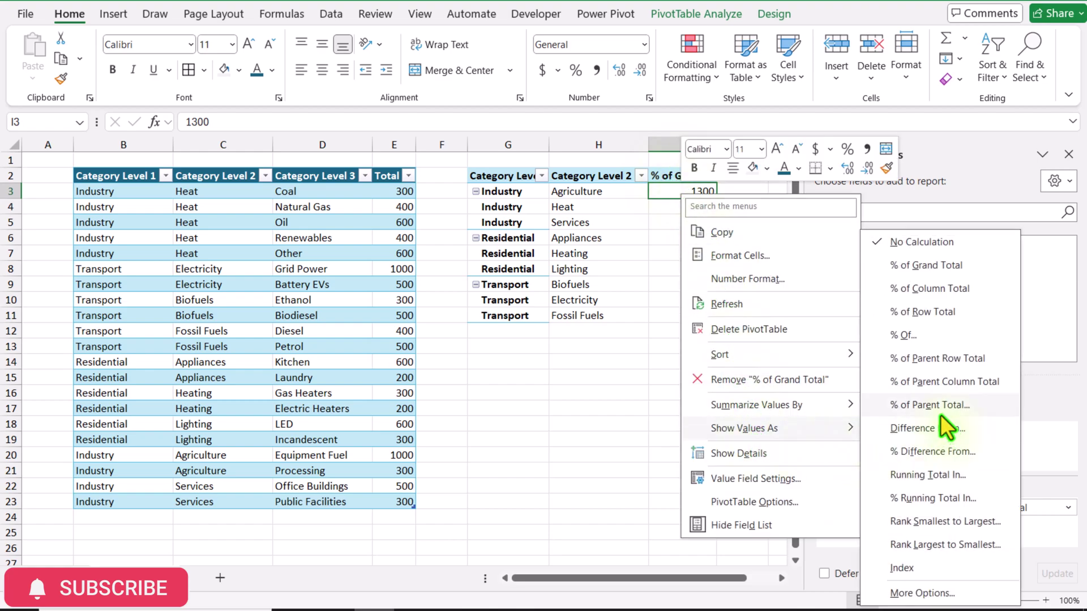
pyautogui.click(917, 267)
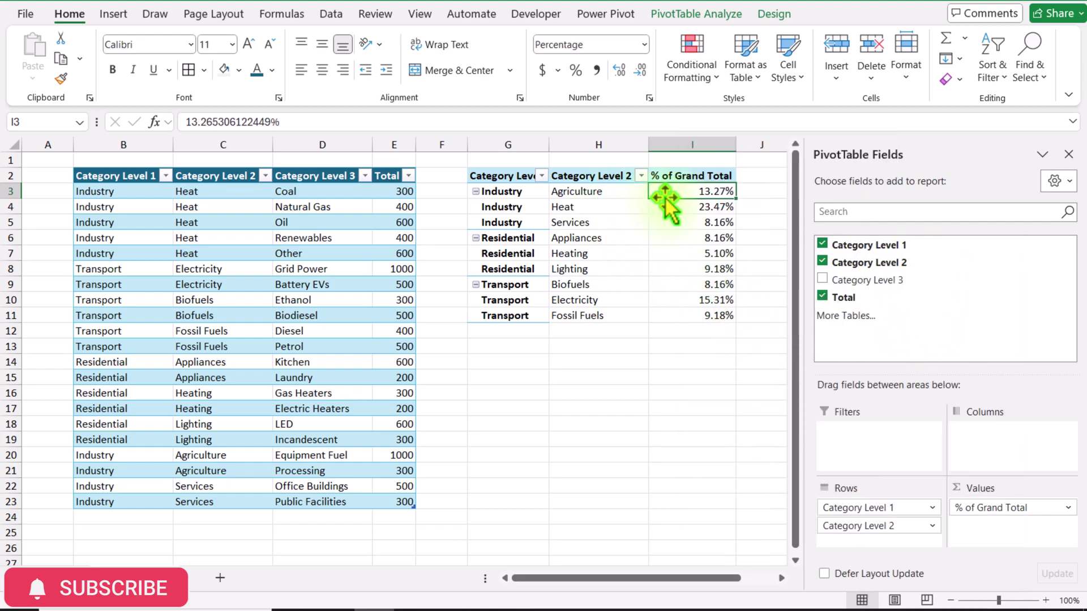
# Copy the whole PivotTable, headers included, and paste the duplicate at cell G15.
pyautogui.moveTo(691, 194); pyautogui.dragTo(621, 321)
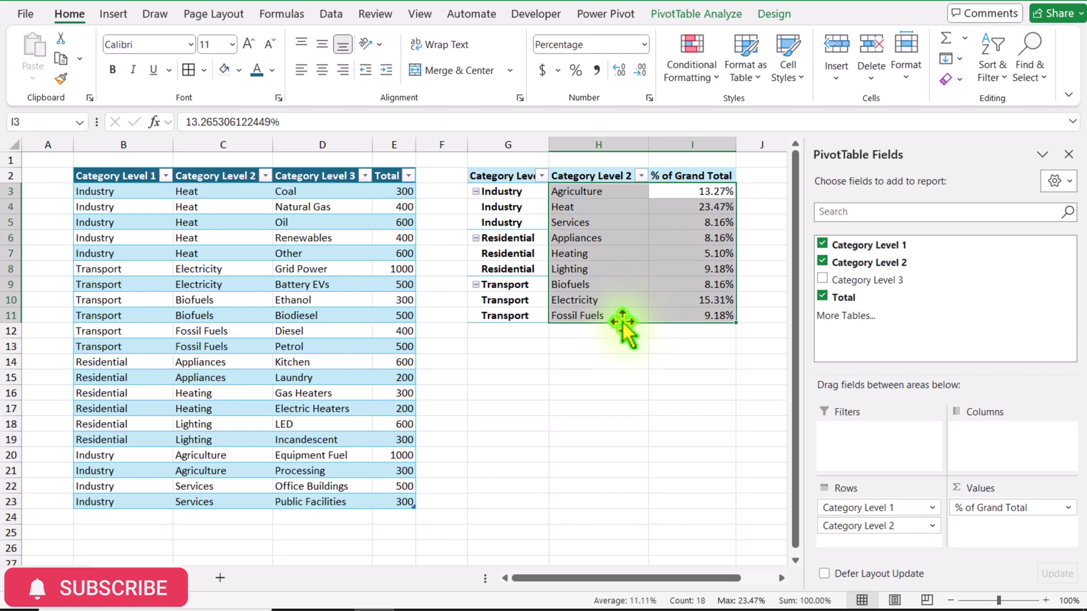
pyautogui.click(508, 164)
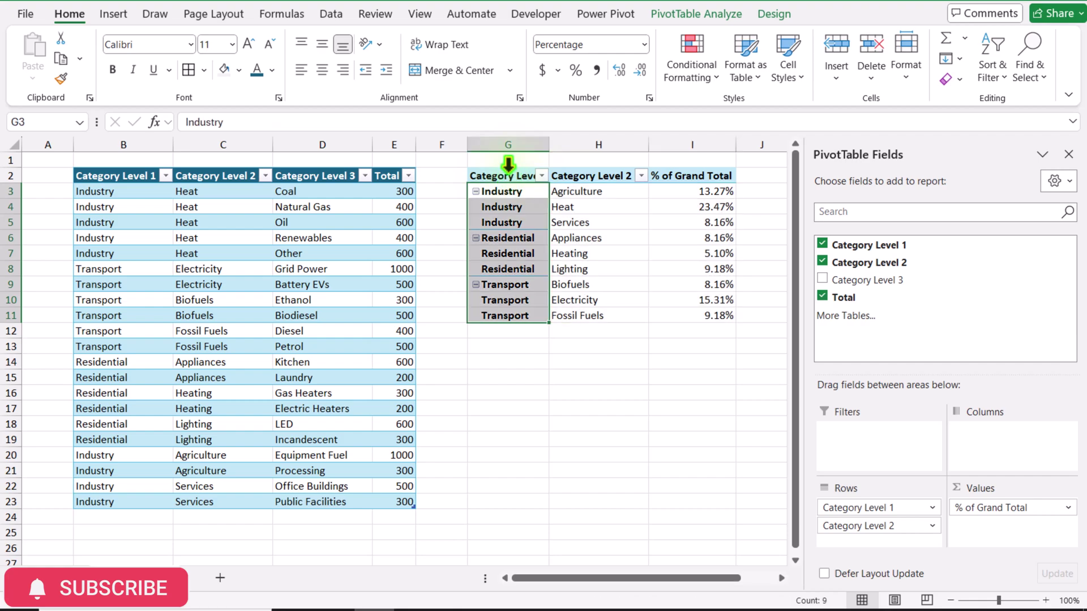
pyautogui.moveTo(508, 176); pyautogui.dragTo(702, 317)
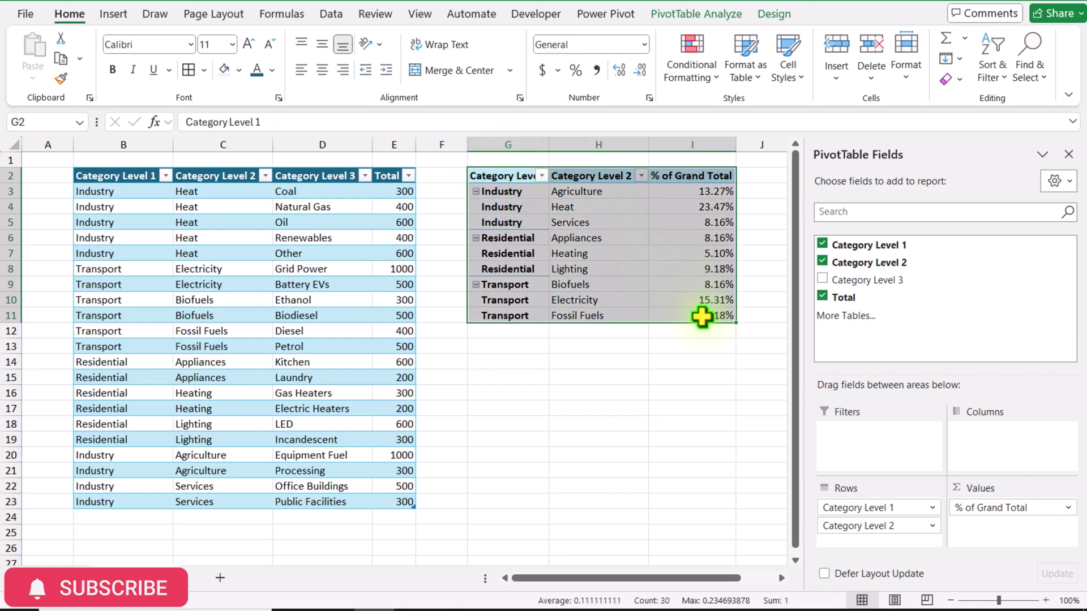
pyautogui.hotkey('ctrl', 'c')
pyautogui.click(505, 376)
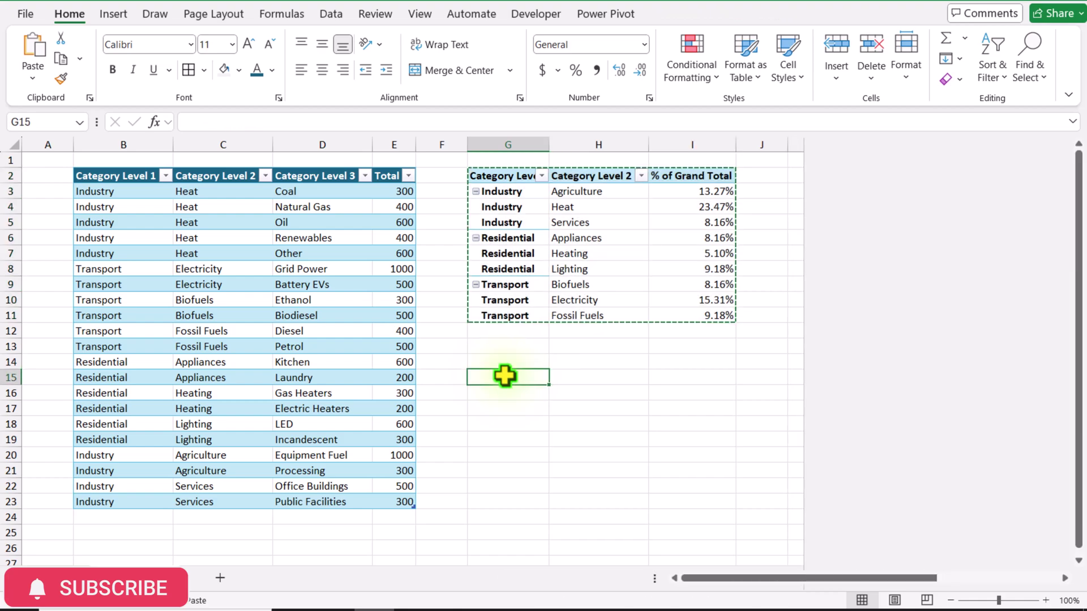
pyautogui.hotkey('ctrl', 'v')
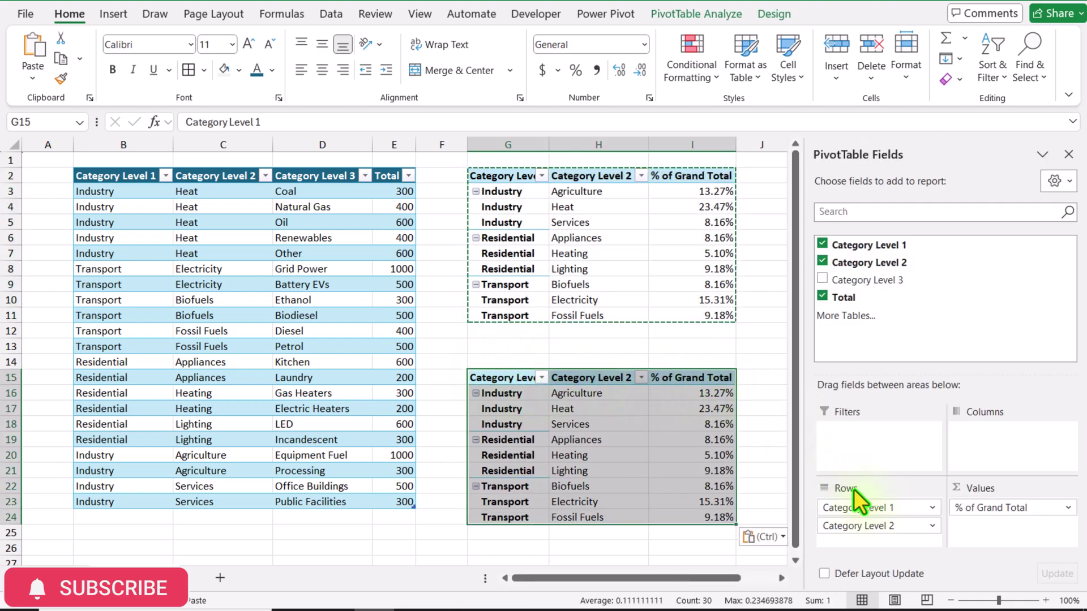
# Remove Category Level 2 from the rows of the copied PivotTable and close the field list.
pyautogui.click(871, 526)
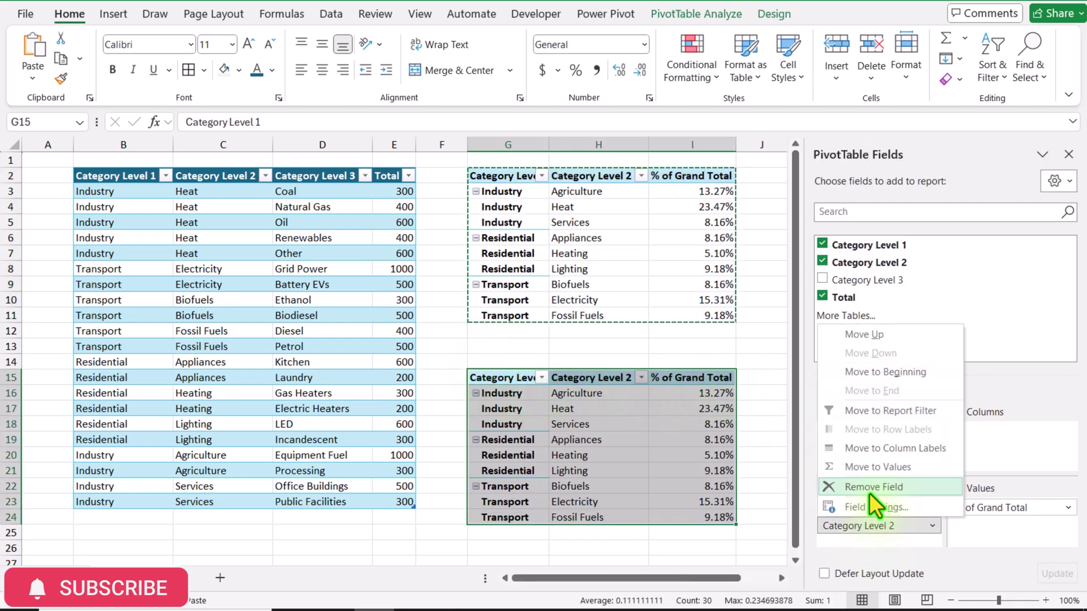
pyautogui.click(869, 488)
pyautogui.click(645, 408)
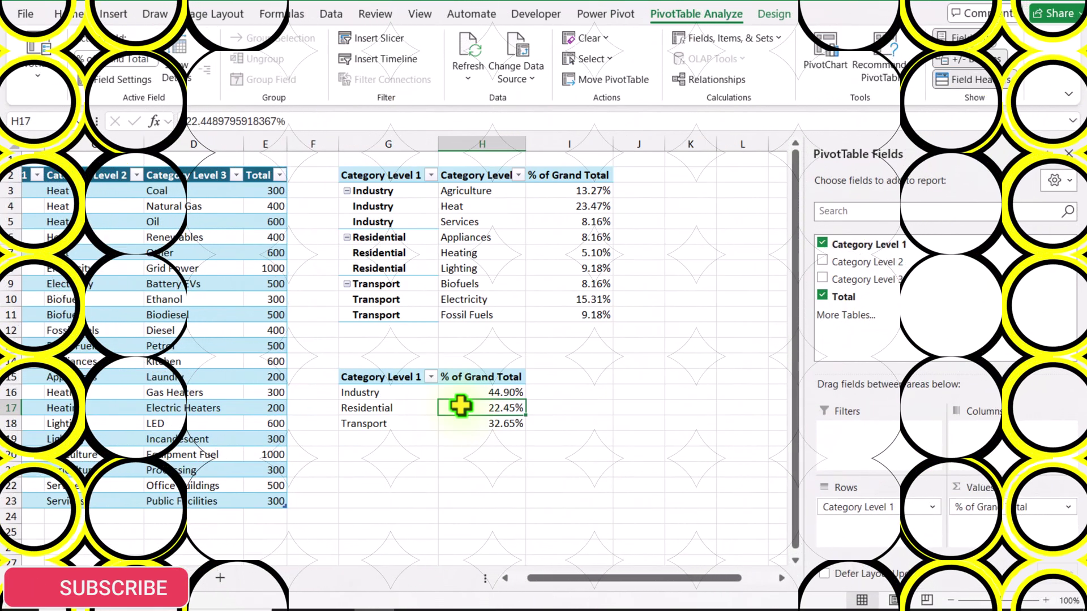
pyautogui.click(1069, 154)
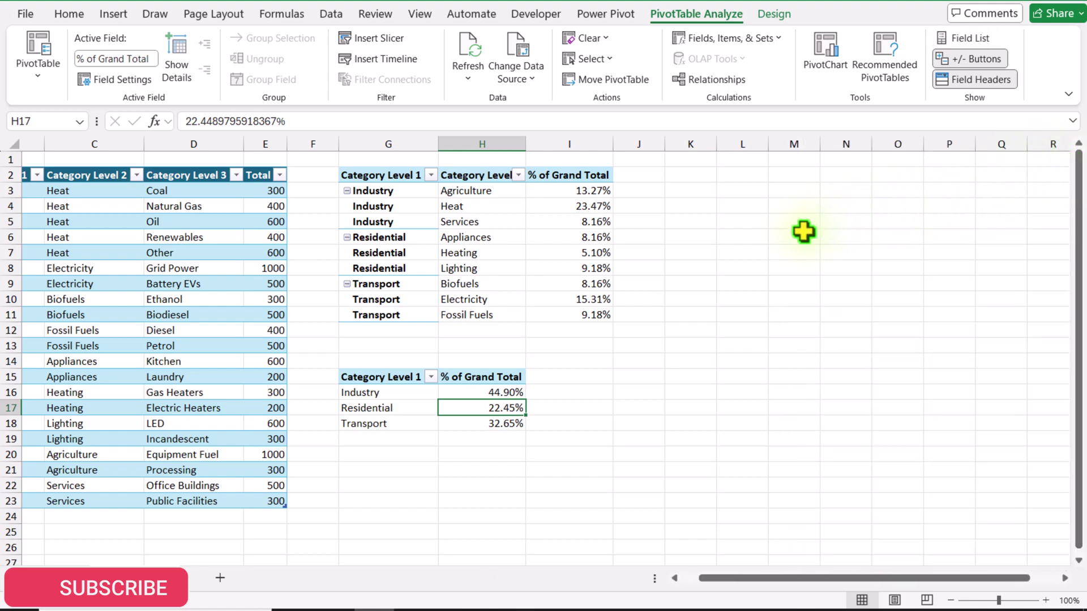
# Link cell K2 to the Category Level 1 header of the upper PivotTable in G2.
pyautogui.click(696, 175)
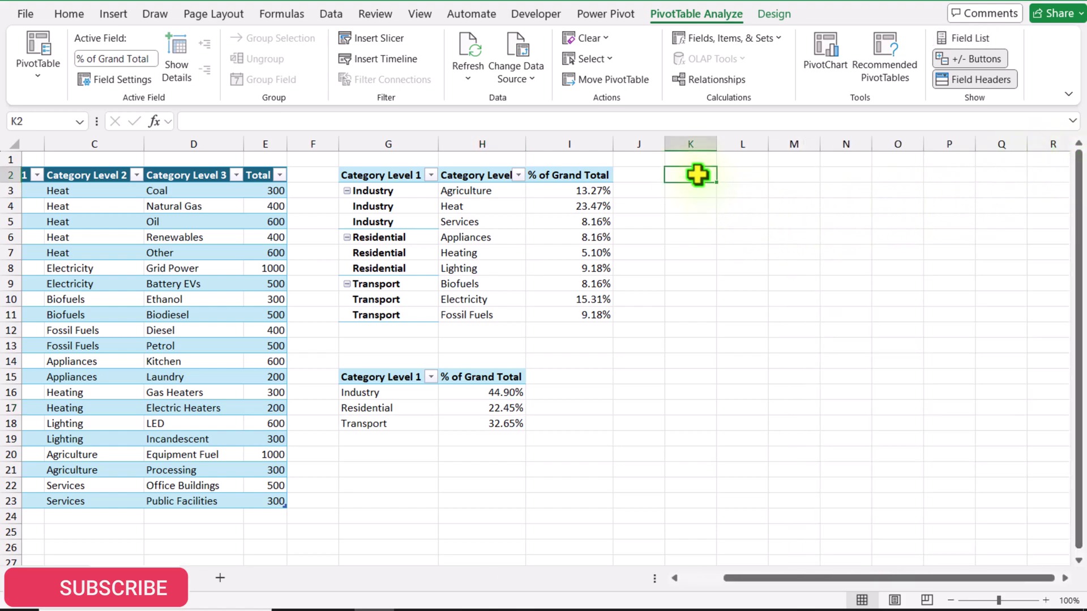
pyautogui.write('=')
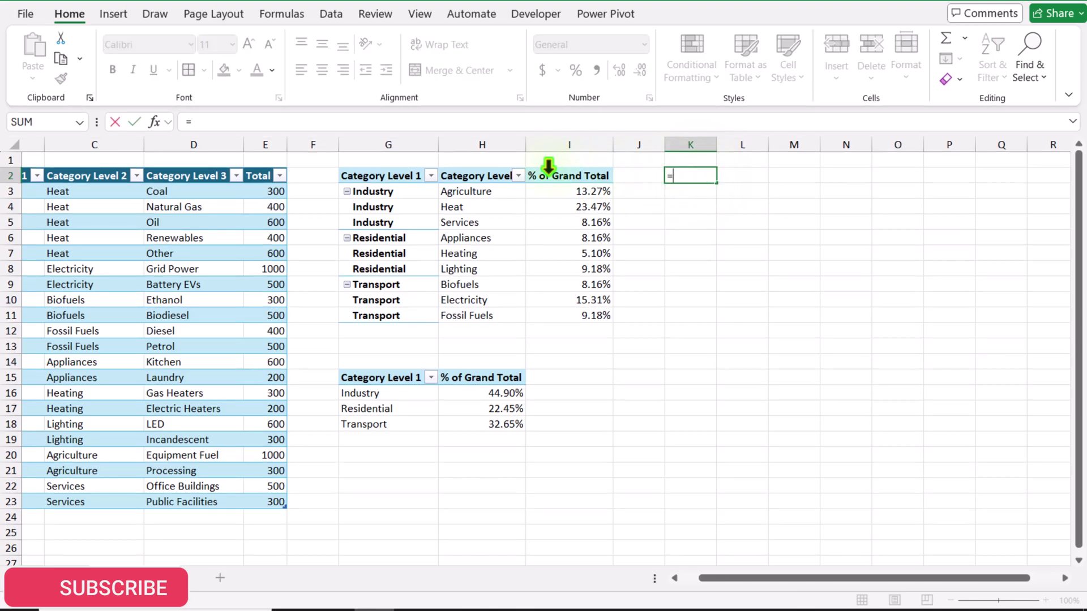
pyautogui.click(377, 176)
pyautogui.press('Return')
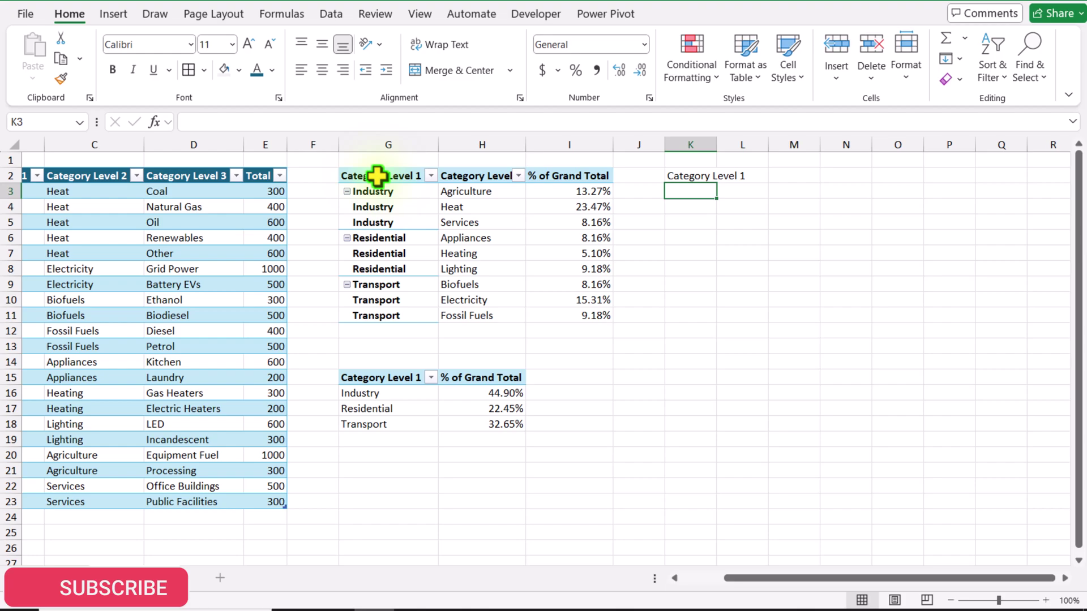
# Enter =G3:G11&XLOOKUP(G3:G11,G16:G18,H16:H18,"") in cell K3 to join each category with its looked-up share, and widen column K.
pyautogui.write('=')
pyautogui.moveTo(378, 193); pyautogui.dragTo(385, 313)
pyautogui.write('&')
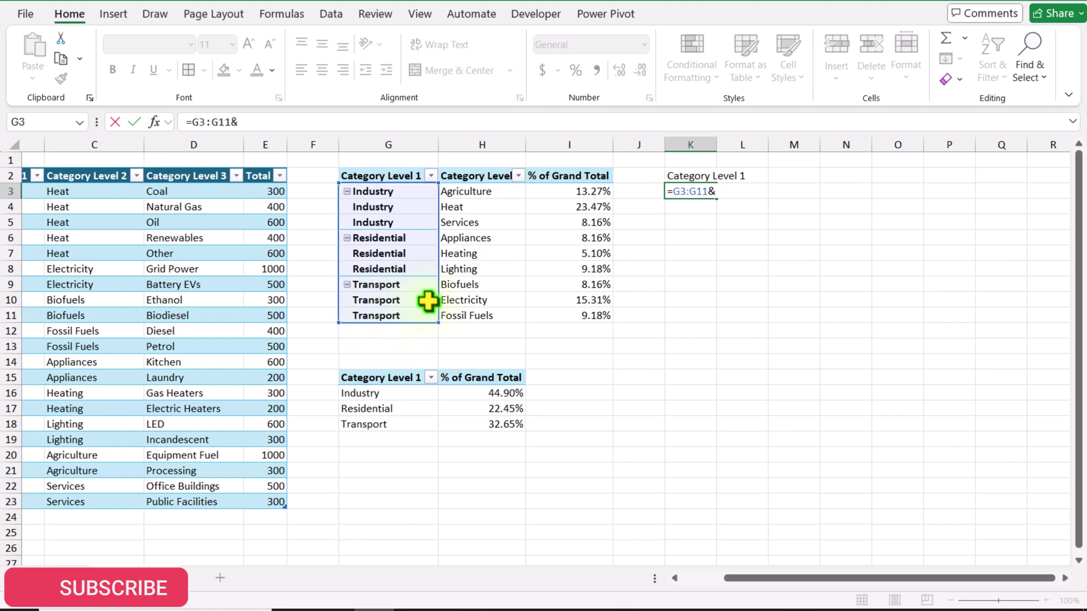
pyautogui.write('xlookup')
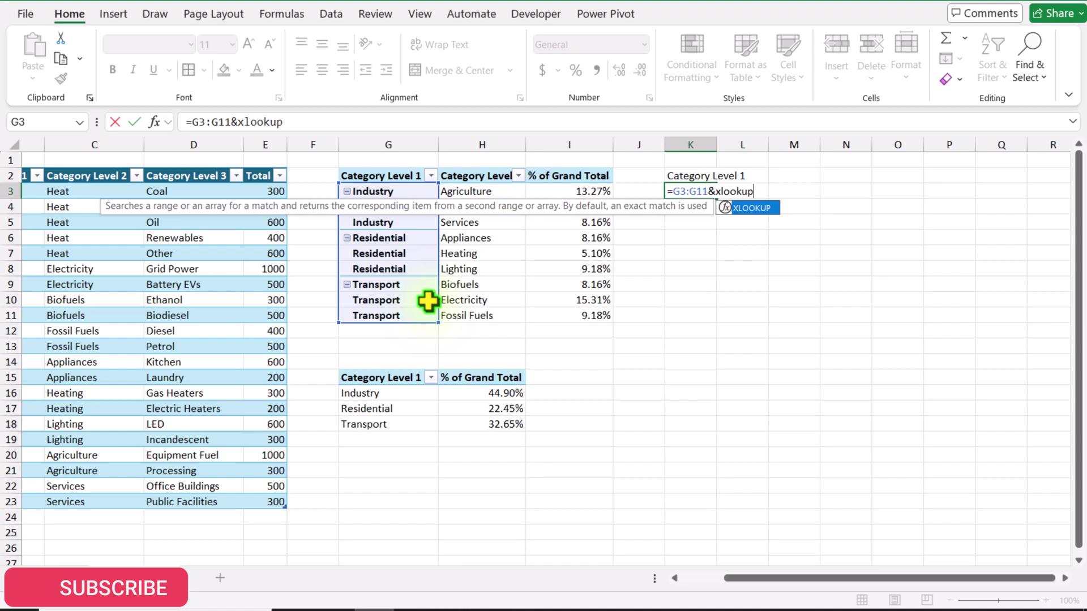
pyautogui.write('(')
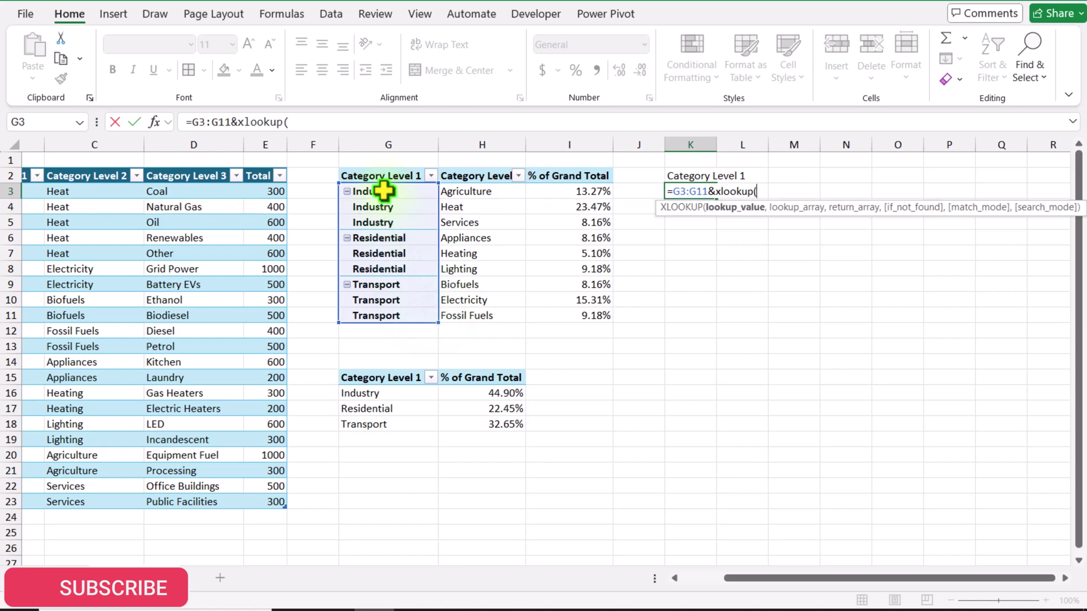
pyautogui.moveTo(384, 192); pyautogui.dragTo(374, 317)
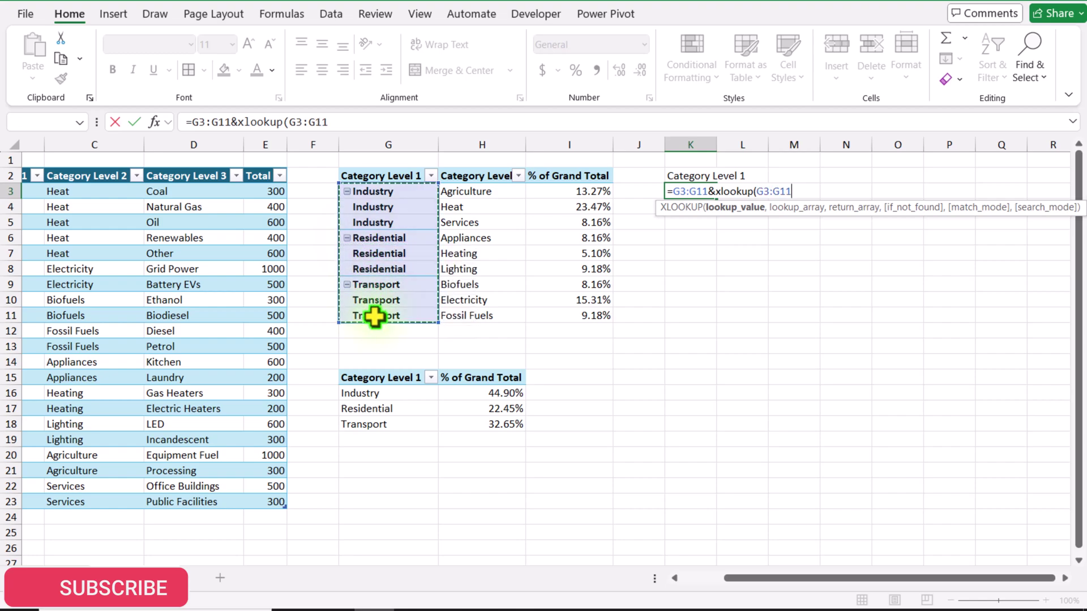
pyautogui.write(',')
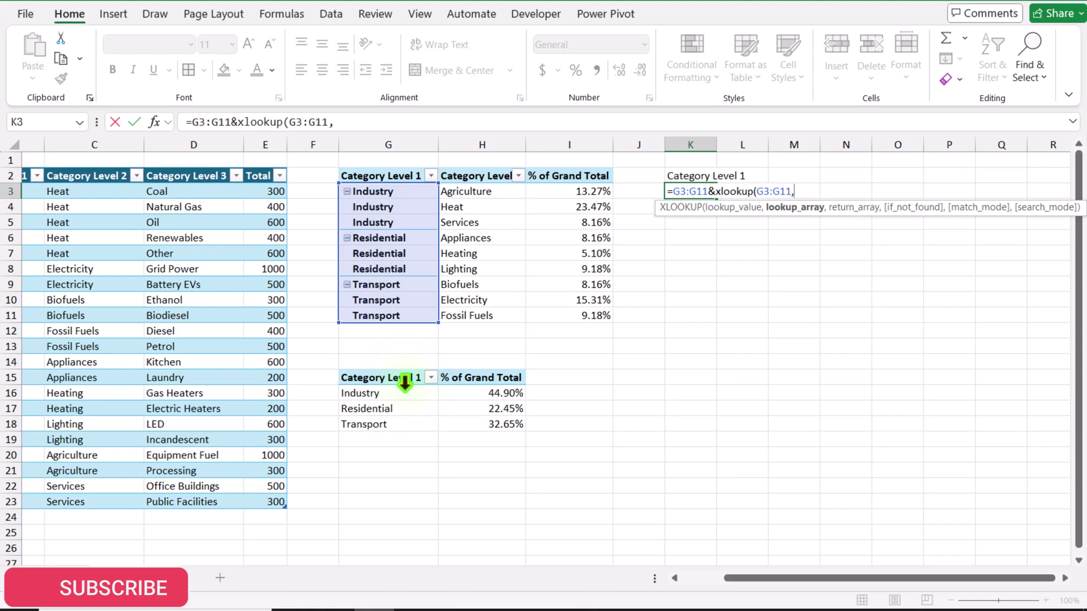
pyautogui.moveTo(399, 392); pyautogui.dragTo(401, 425)
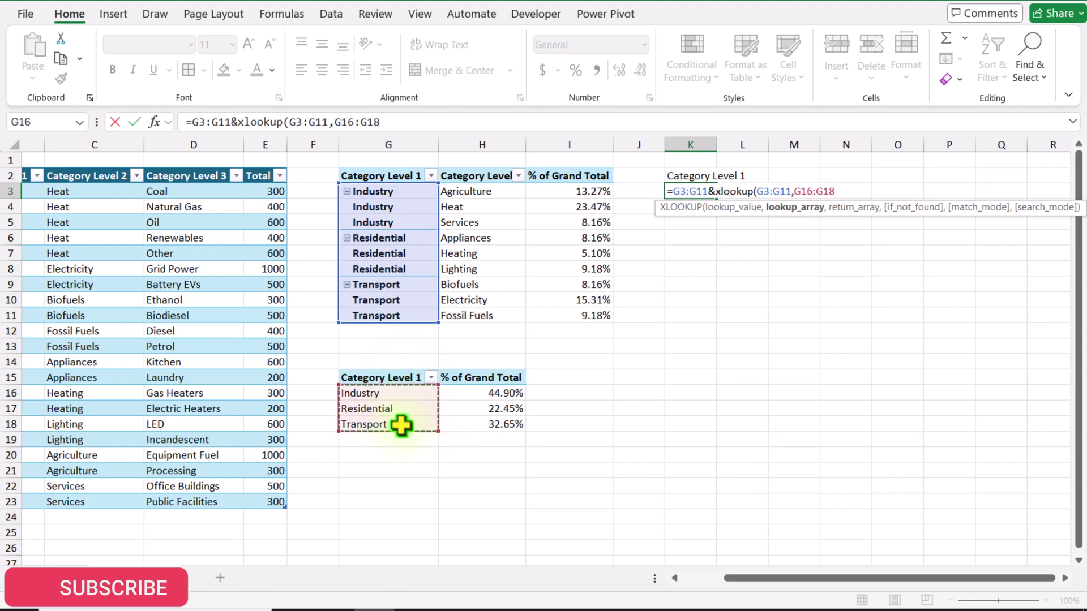
pyautogui.write(',')
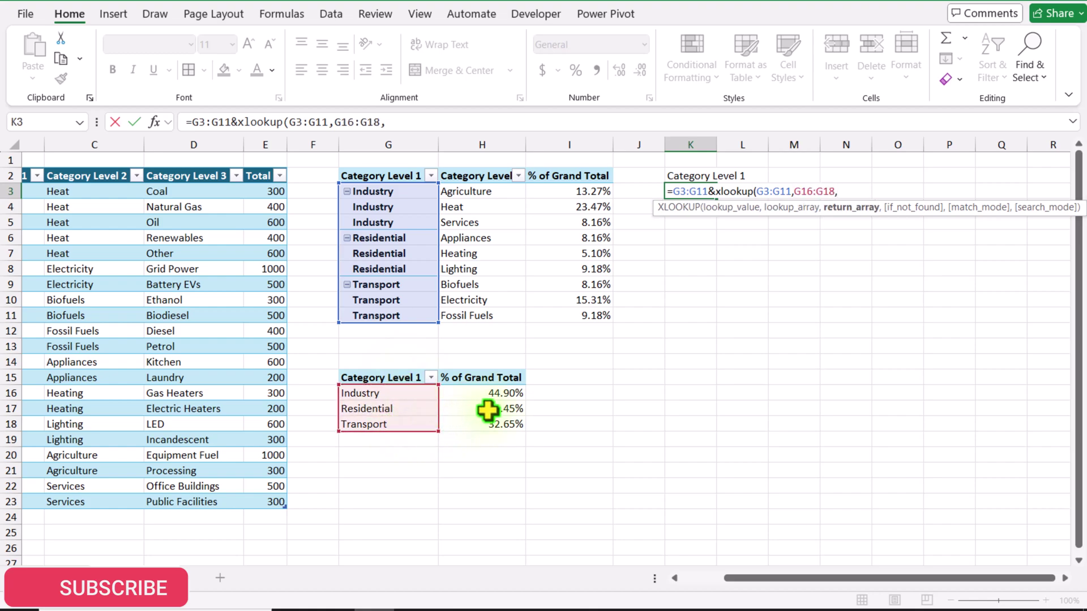
pyautogui.moveTo(498, 394); pyautogui.dragTo(497, 426)
pyautogui.write(',')
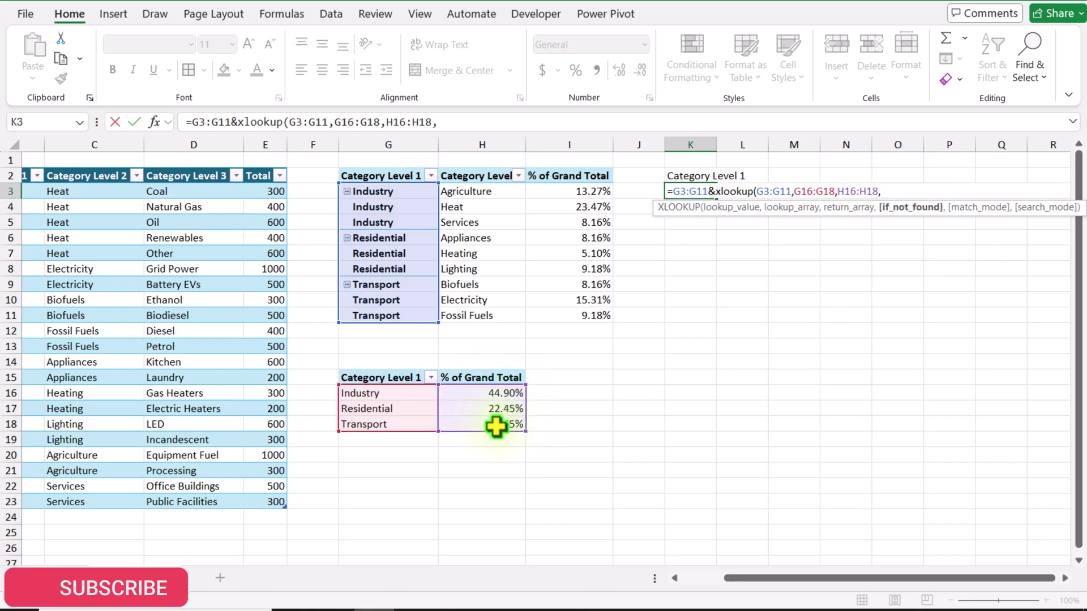
pyautogui.write('"")')
pyautogui.press('Return')
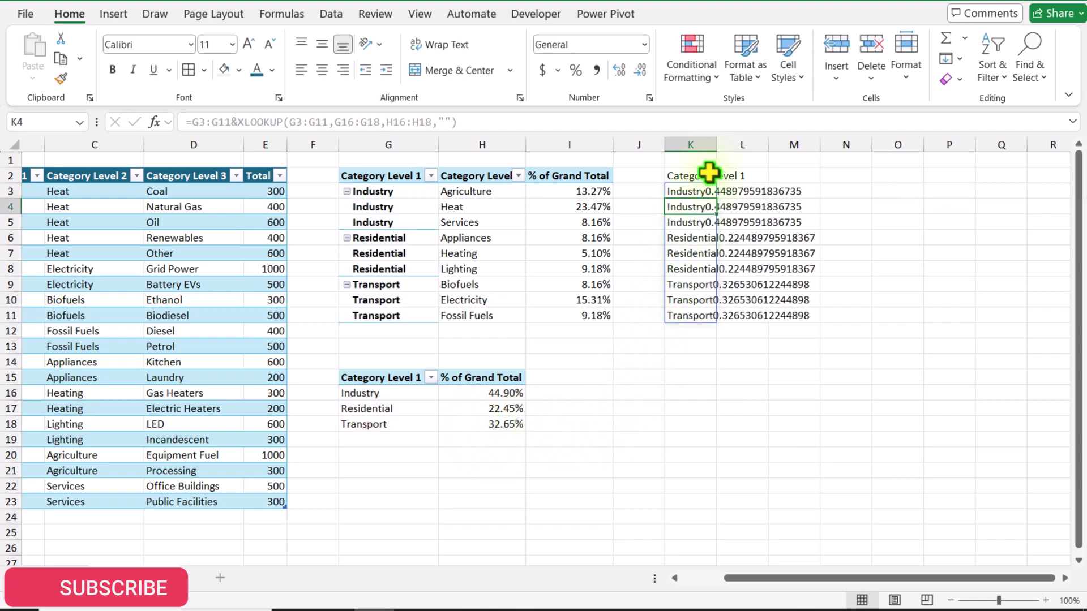
pyautogui.moveTo(717, 144); pyautogui.dragTo(798, 144)
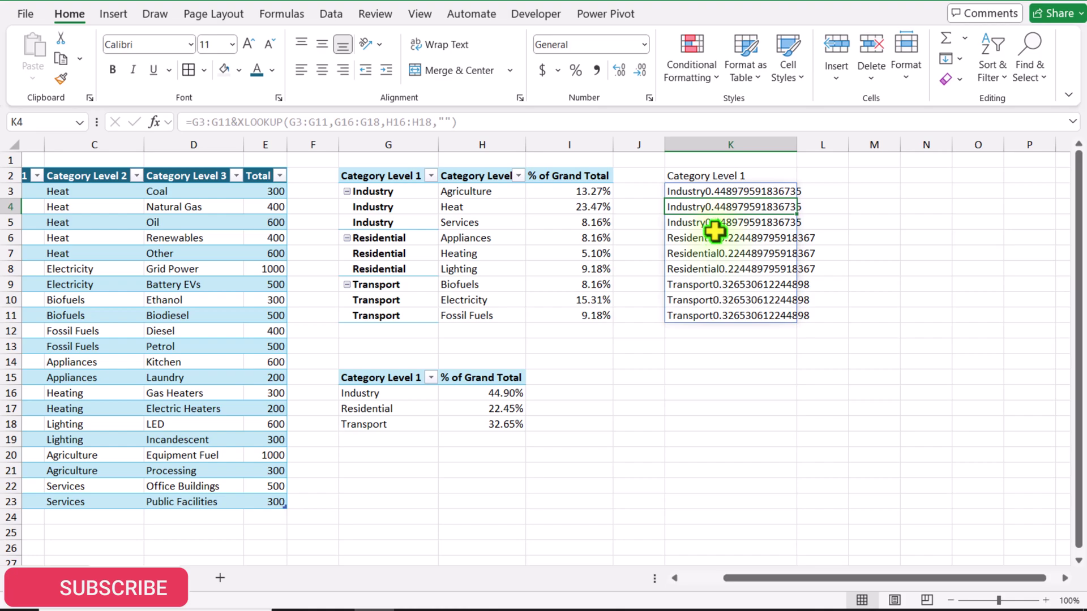
# Wrap the XLOOKUP part of the K3 formula in a TEXT function with the format "0.0%".
pyautogui.click(708, 192)
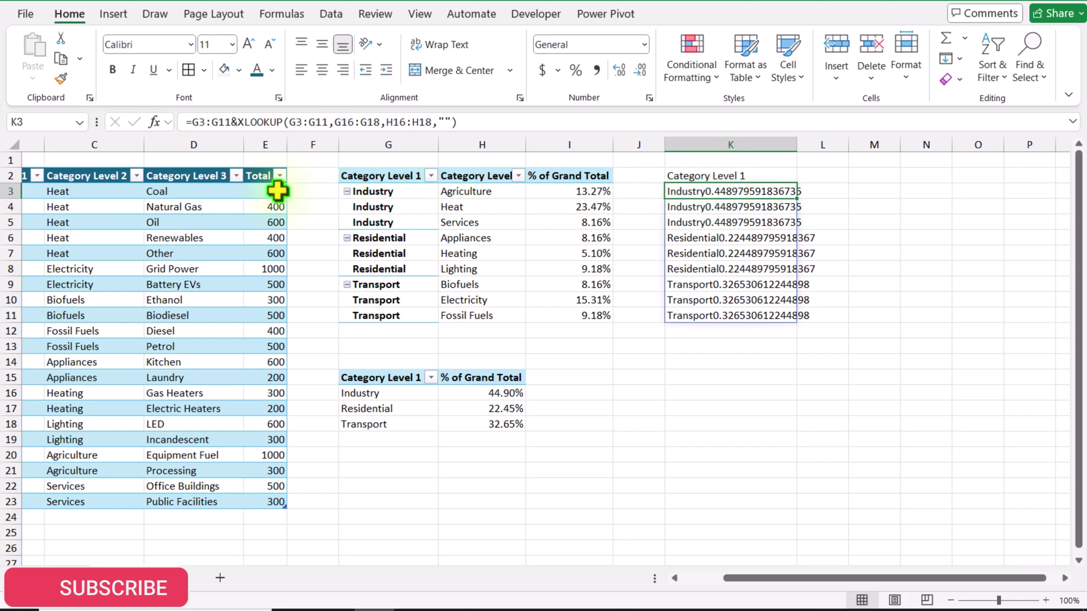
pyautogui.click(236, 122)
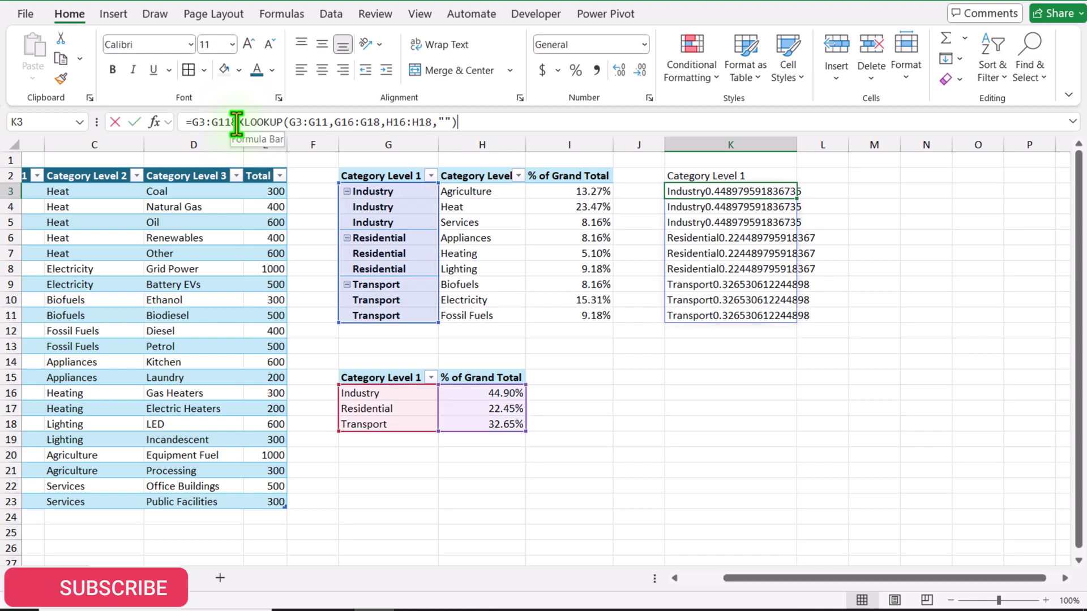
pyautogui.moveTo(236, 122); pyautogui.dragTo(481, 135)
pyautogui.hotkey('ctrl', 'x')
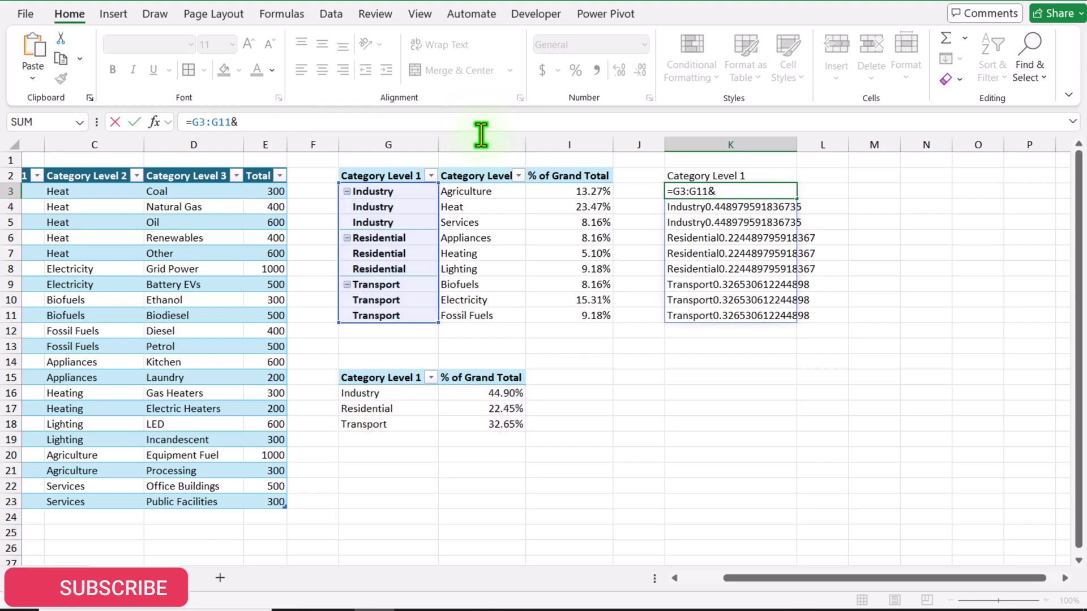
pyautogui.write('Text(')
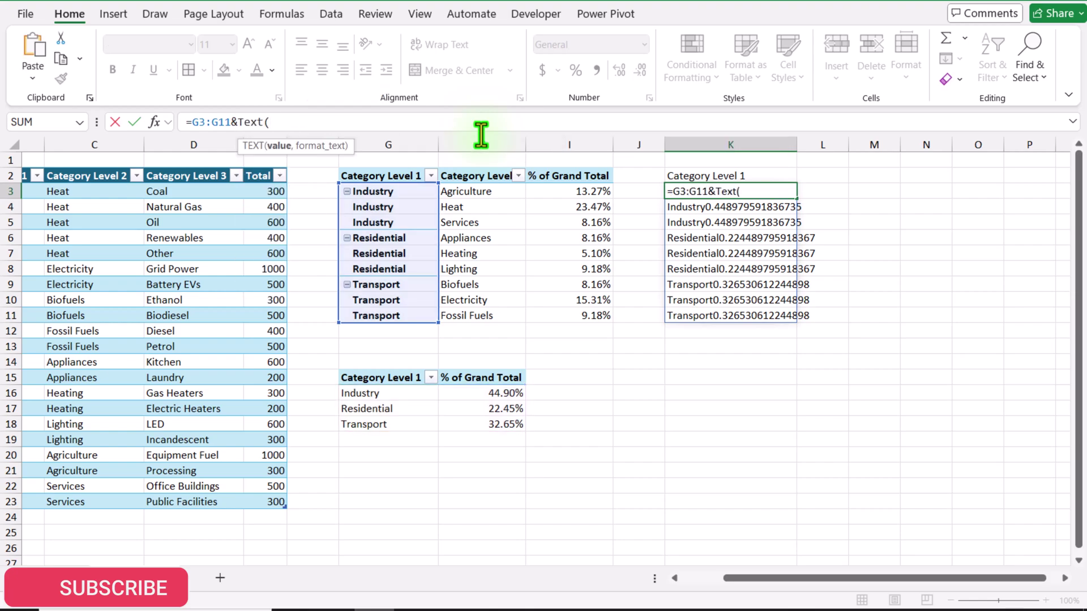
pyautogui.hotkey('ctrl', 'v')
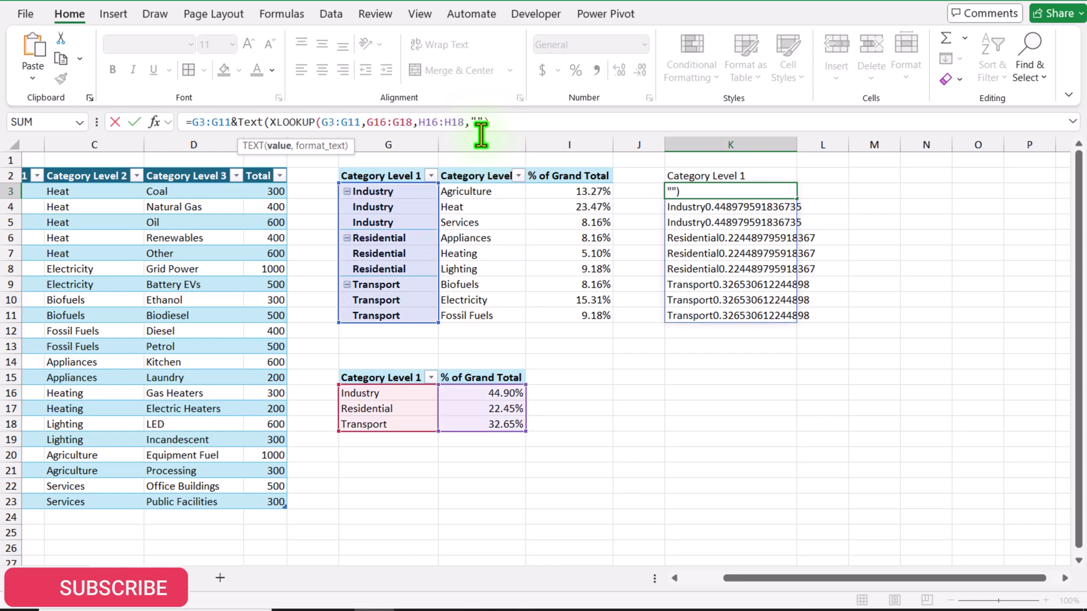
pyautogui.write(',')
pyautogui.write('"')
pyautogui.write('0')
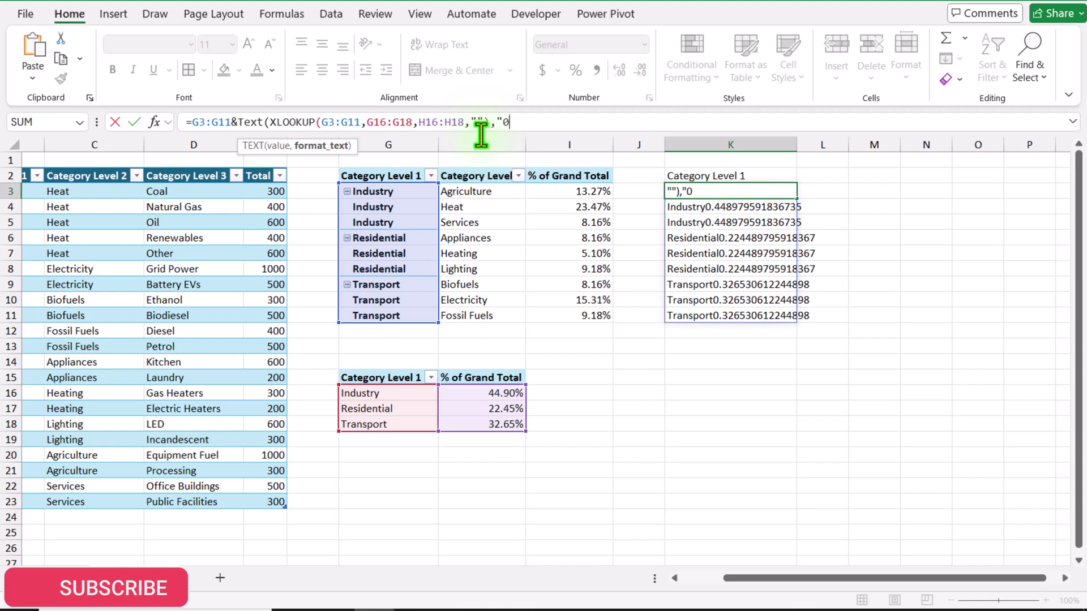
pyautogui.write('.0%")')
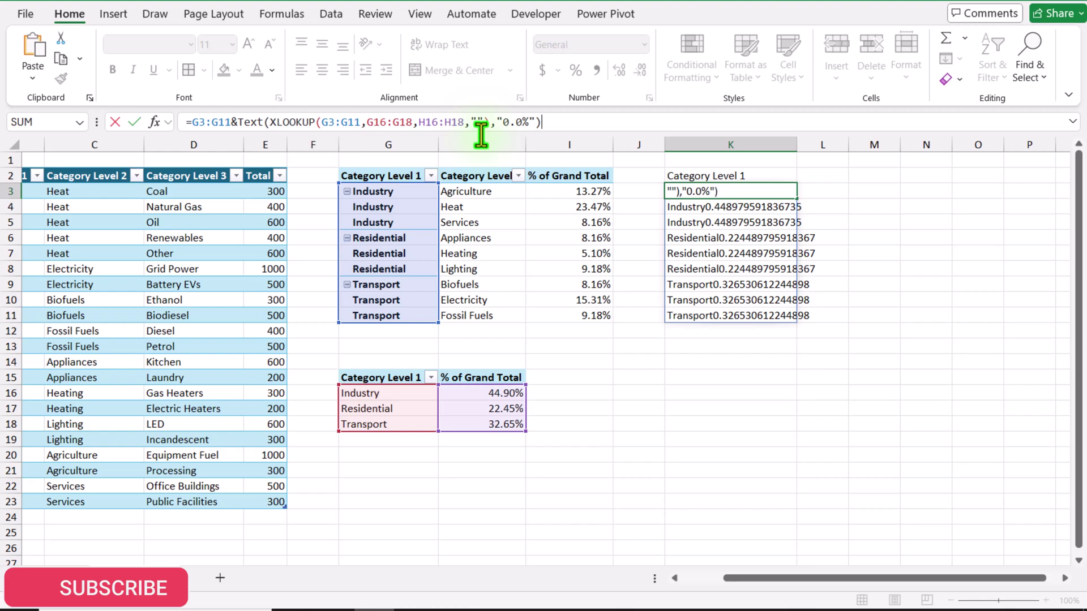
pyautogui.press('Return')
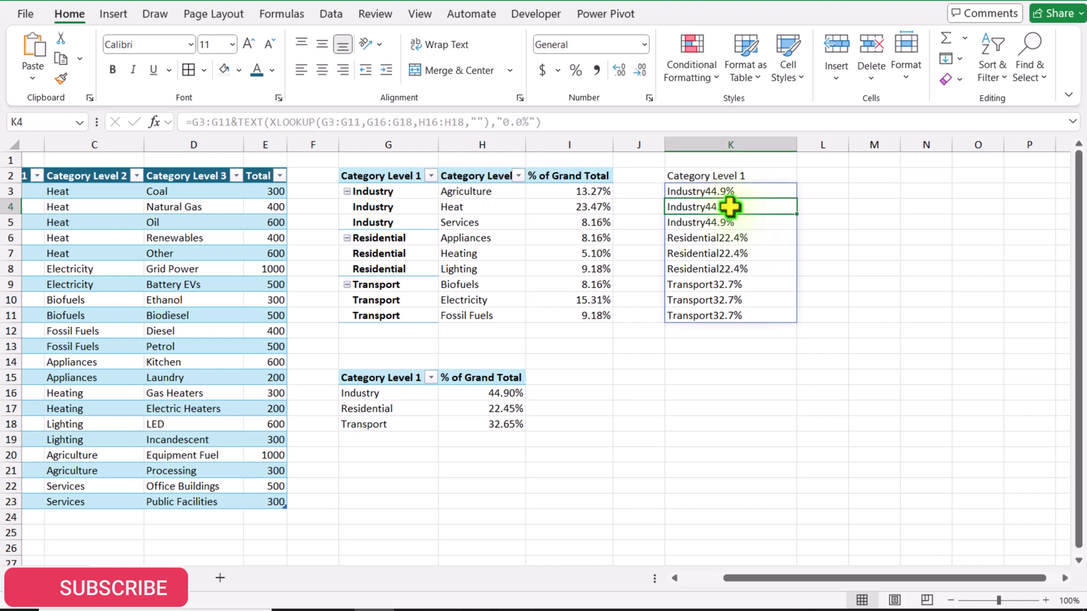
# Insert CHAR(10)& before the TEXT function in the K3 formula to put a line break between category and percentage.
pyautogui.click(719, 191)
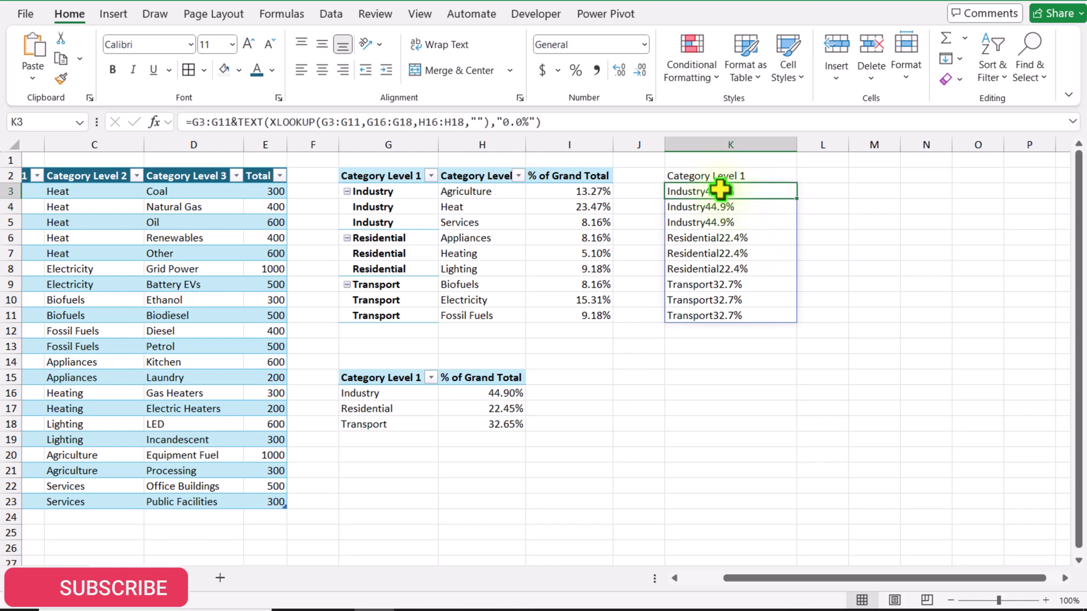
pyautogui.click(237, 123)
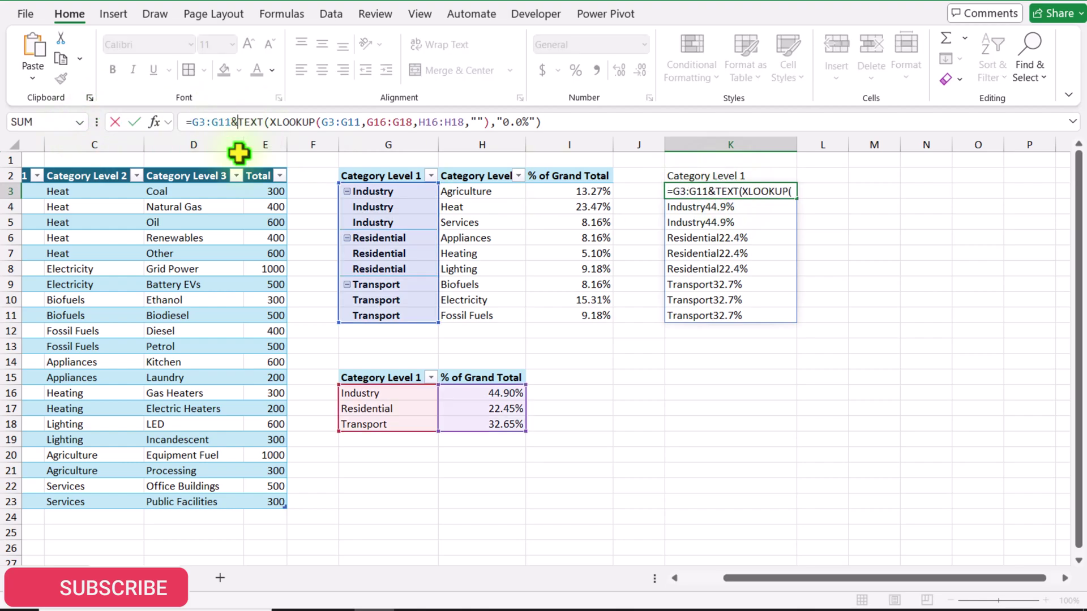
pyautogui.write('char(10')
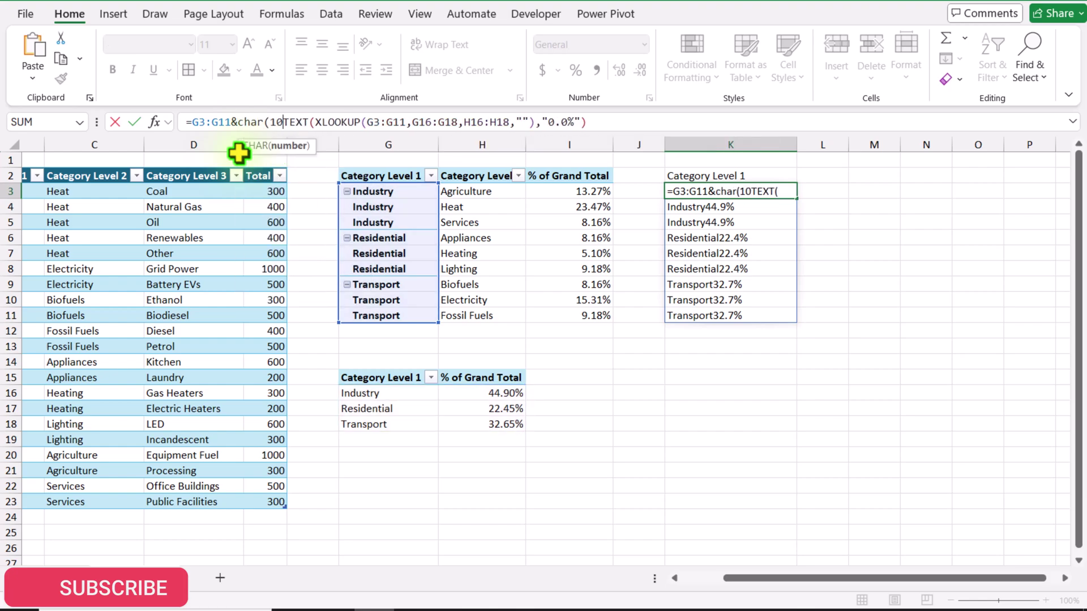
pyautogui.write(')')
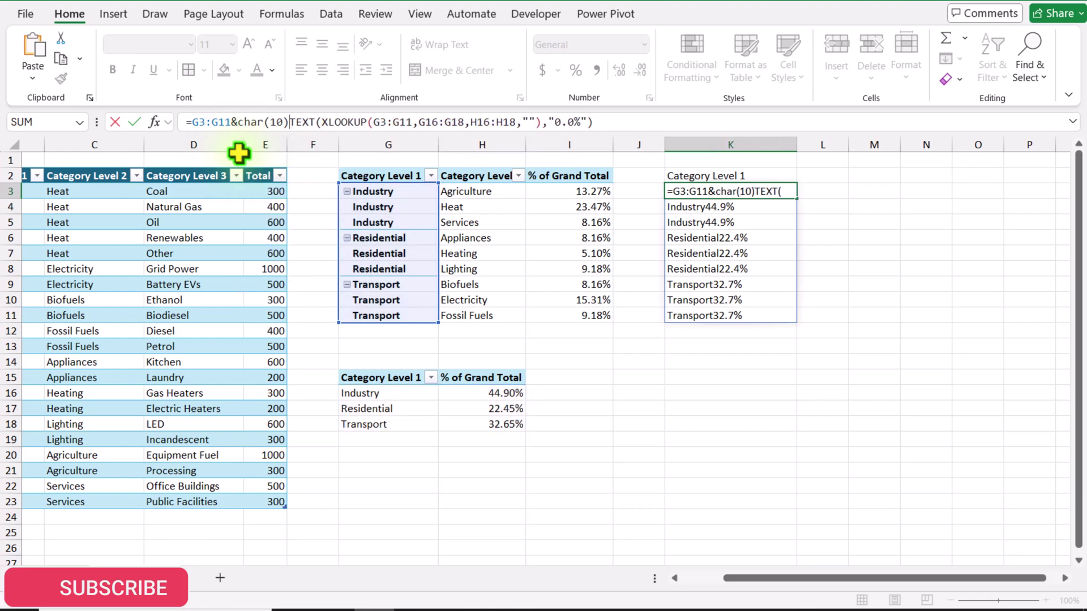
pyautogui.write('&')
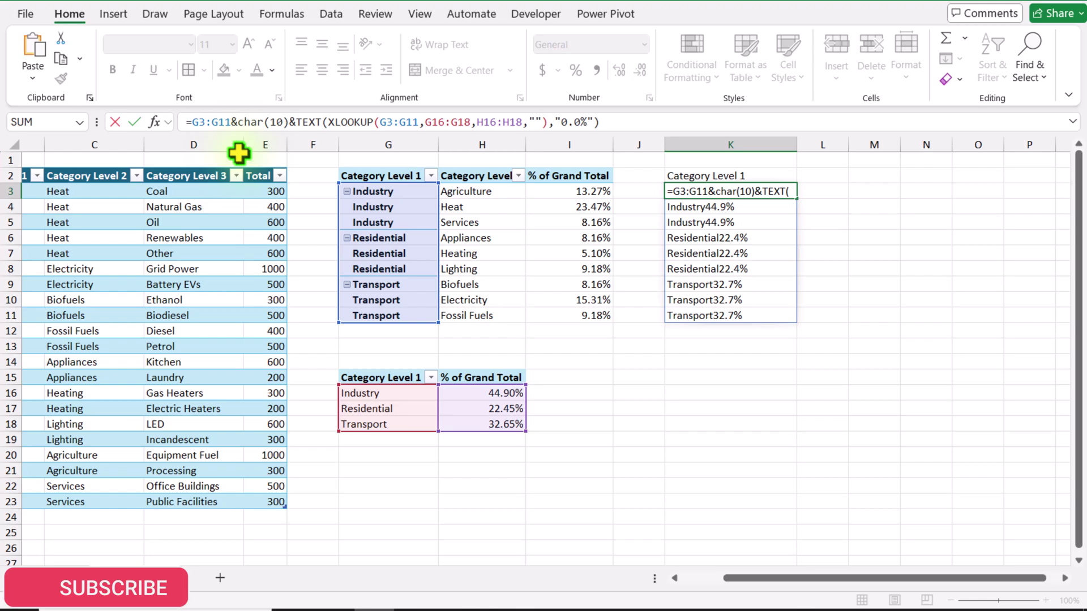
pyautogui.press('Return')
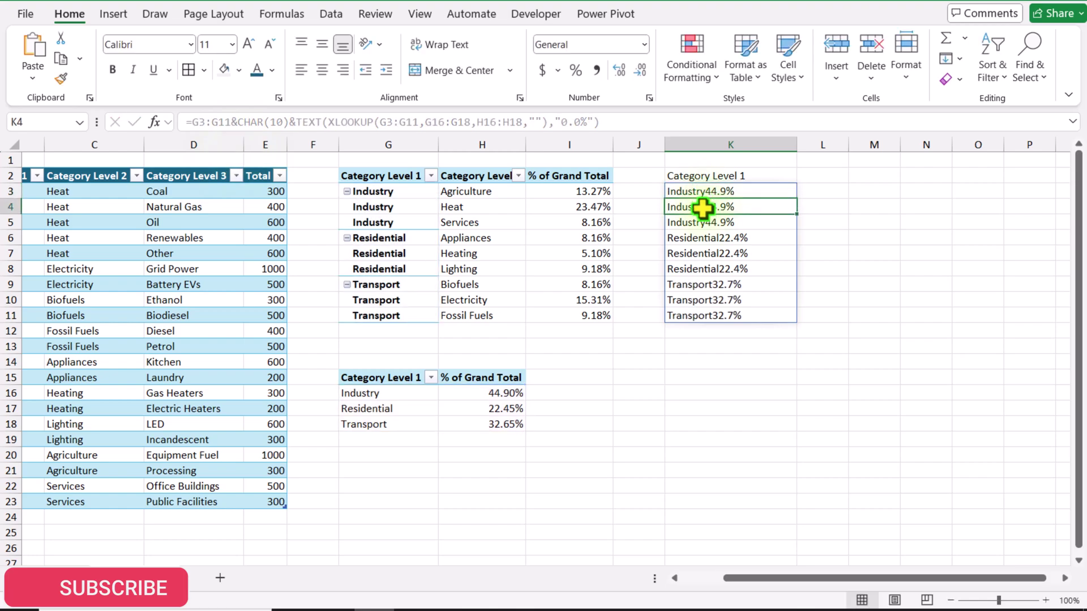
# Turn on text wrapping for cell K6 to check the line break, and turn it off again.
pyautogui.click(710, 236)
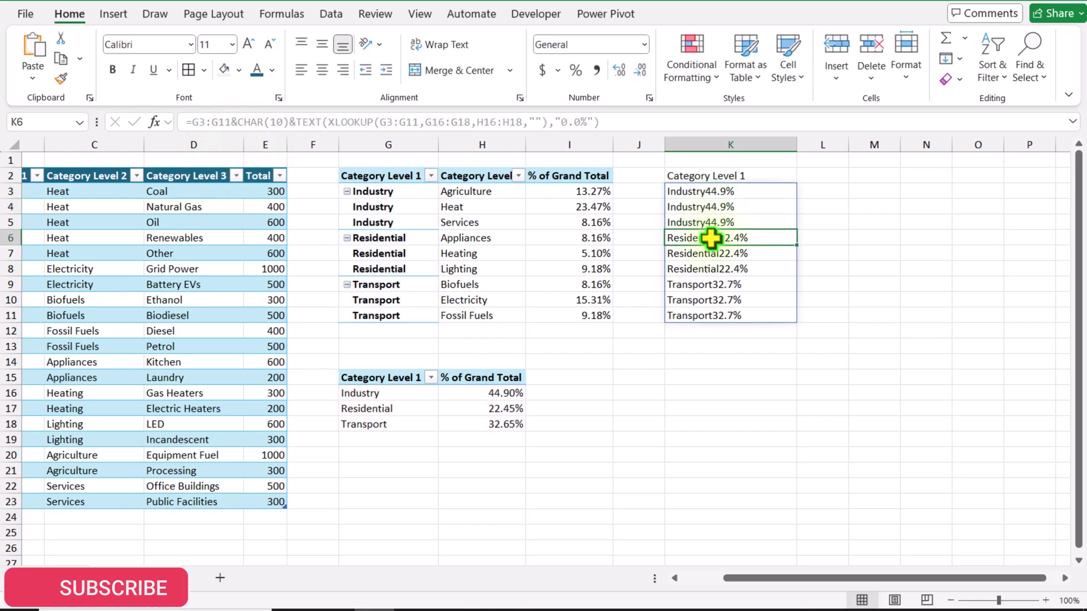
pyautogui.click(437, 48)
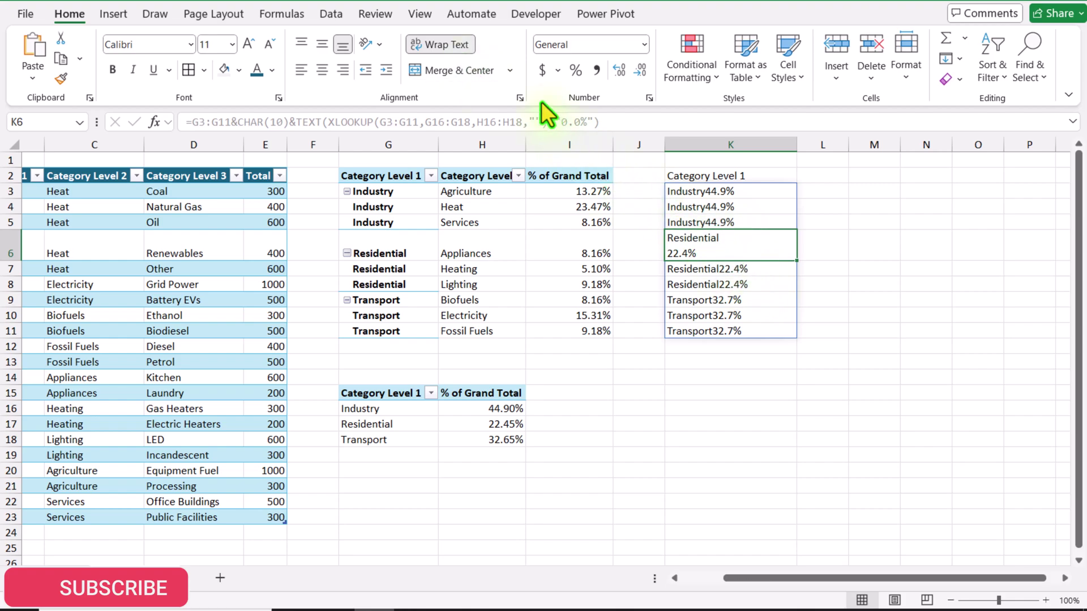
pyautogui.click(461, 47)
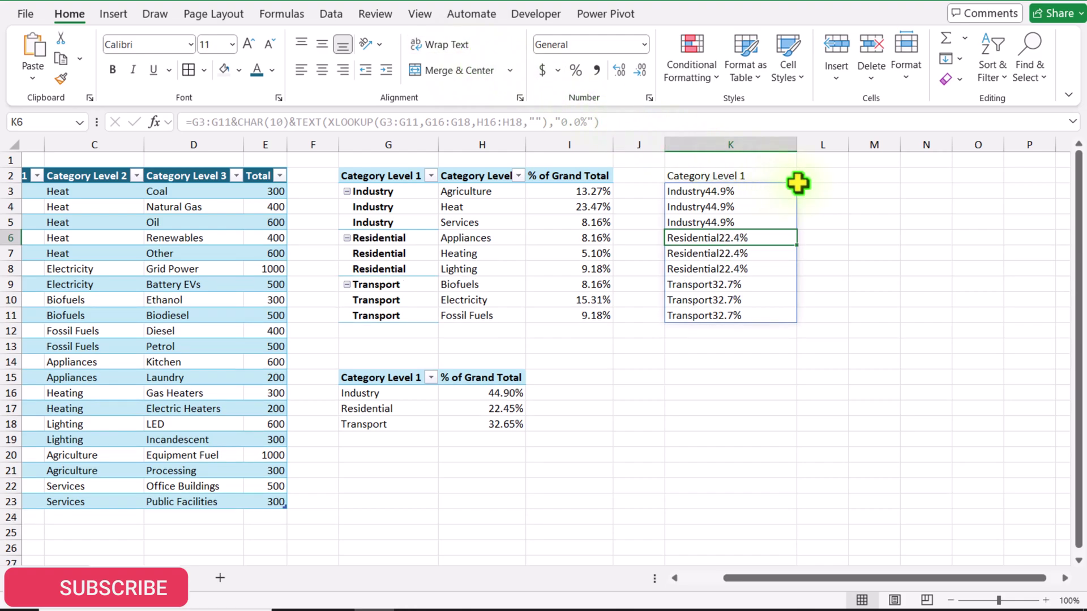
# Link L2 to the Category Level 2 header in H2 and enter =H3:H11 in L3 to bring in its items.
pyautogui.click(818, 176)
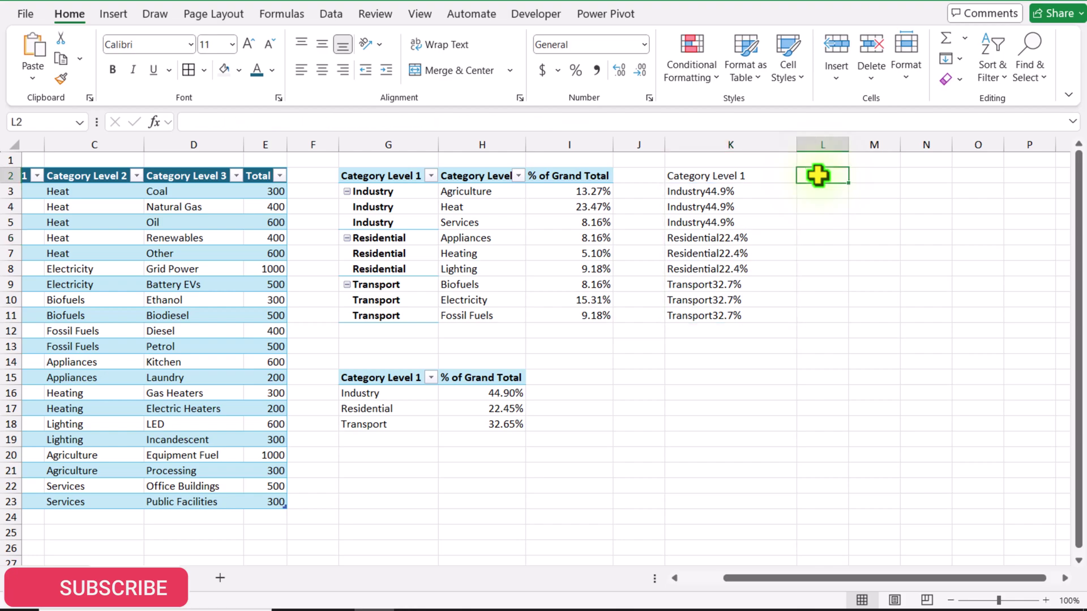
pyautogui.write('=')
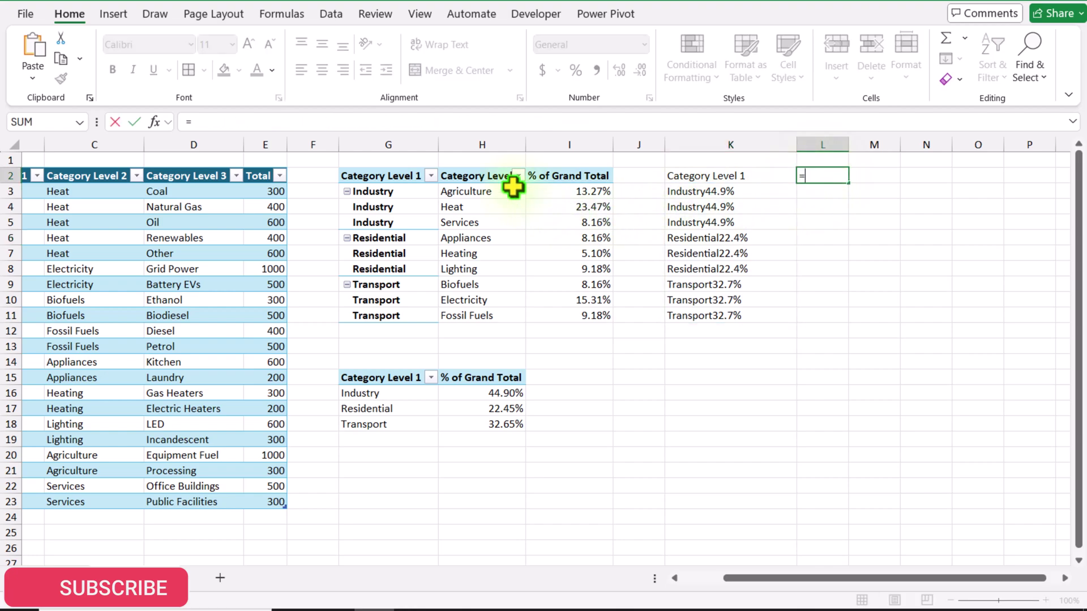
pyautogui.click(480, 176)
pyautogui.press('Return')
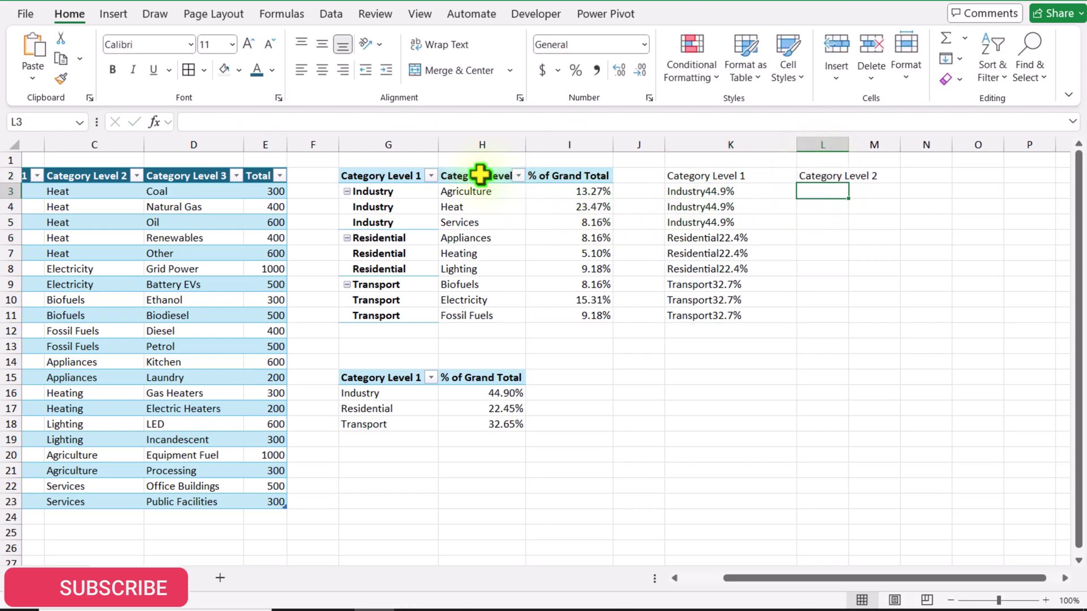
pyautogui.write('=')
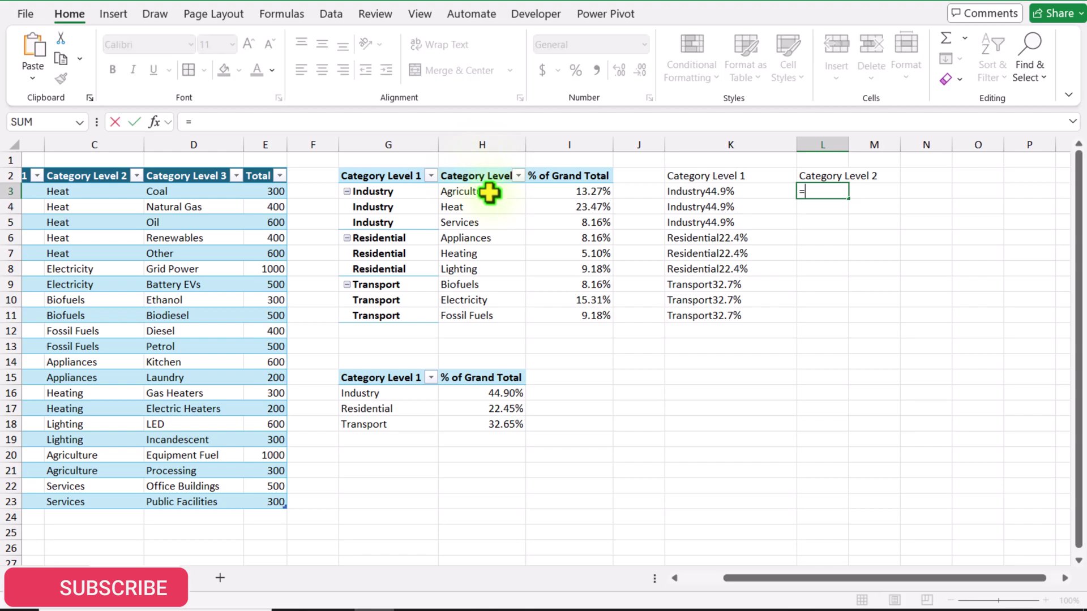
pyautogui.moveTo(490, 194); pyautogui.dragTo(487, 311)
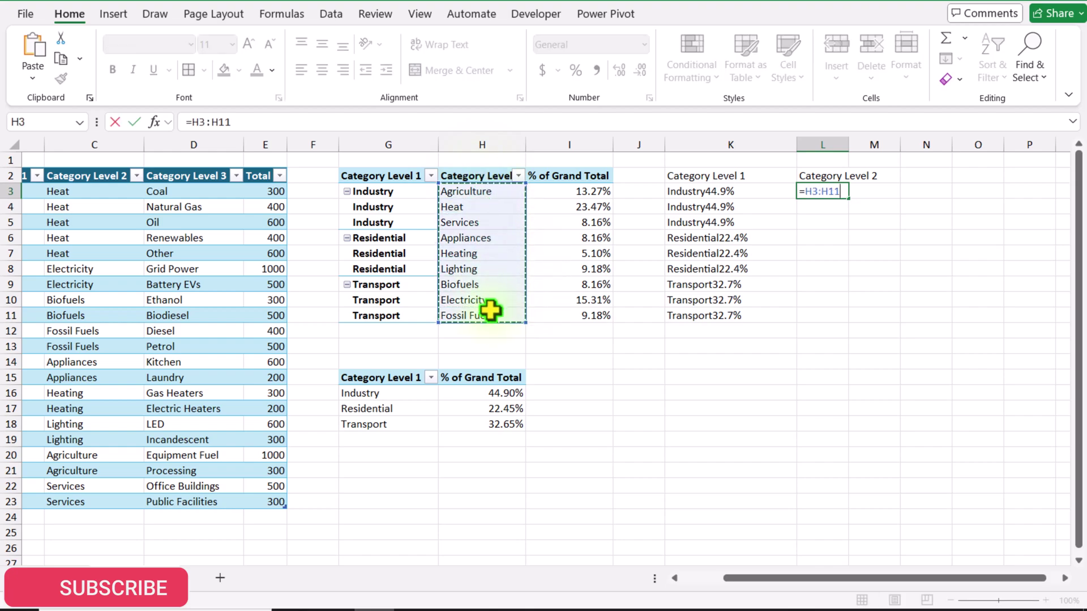
pyautogui.press('Return')
# Enter =I2:I11 in cell M2 to bring in the % of Grand Total header and values.
pyautogui.click(874, 179)
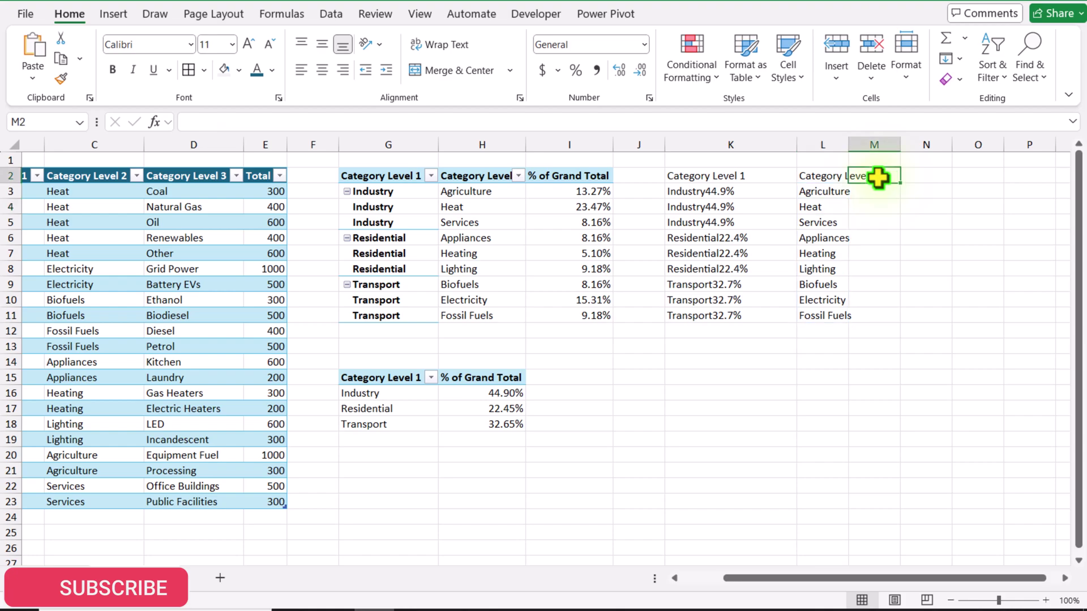
pyautogui.write('=')
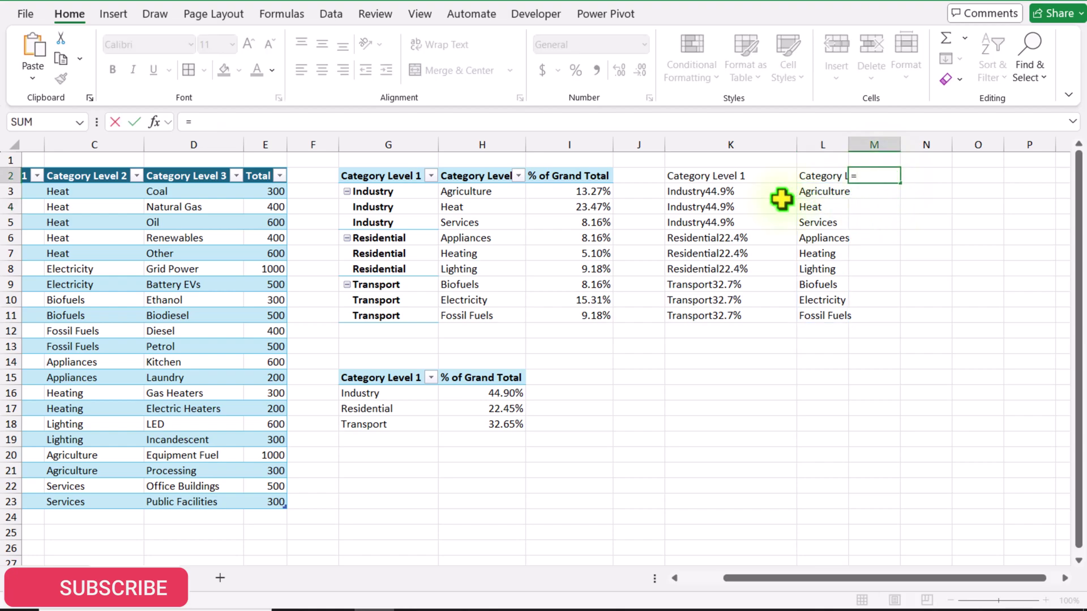
pyautogui.moveTo(594, 180); pyautogui.dragTo(602, 318)
pyautogui.press('Return')
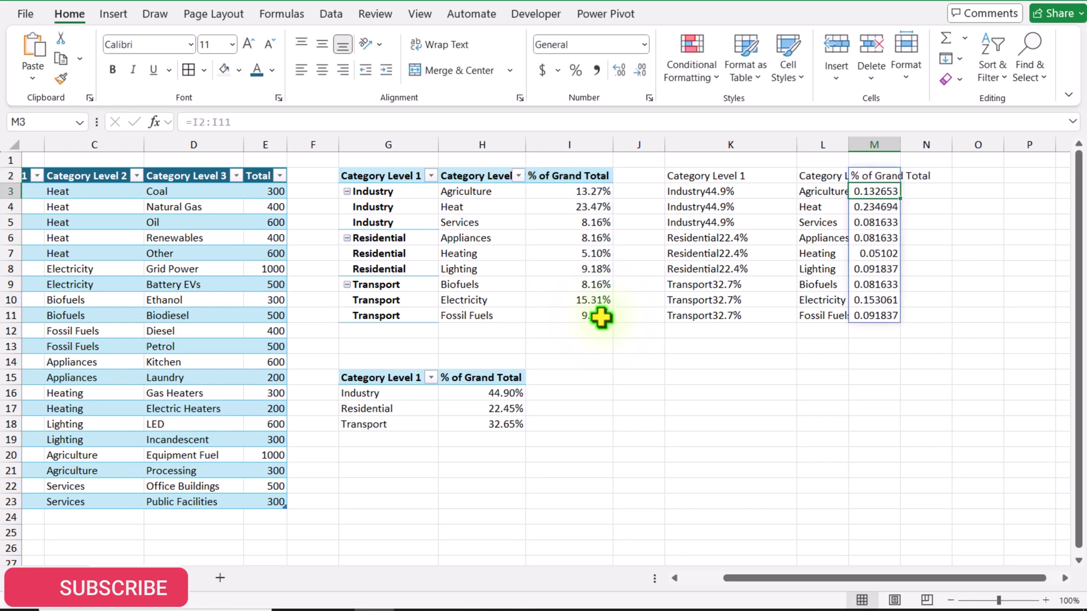
# Format the % of Grand Total values in M3:M11 as percentages with one decimal place.
pyautogui.moveTo(885, 192); pyautogui.dragTo(864, 322)
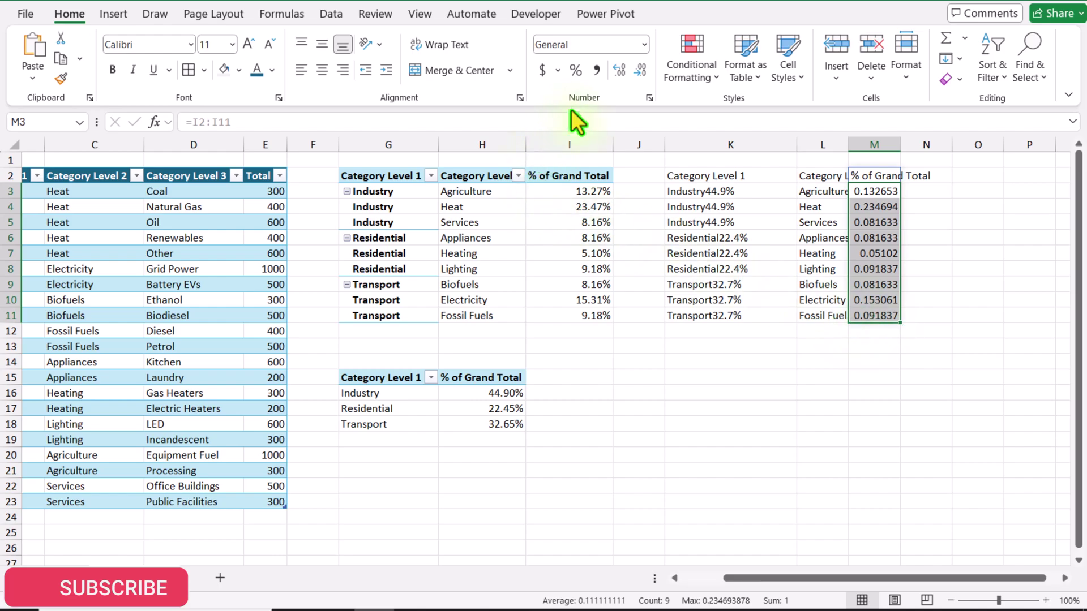
pyautogui.click(576, 70)
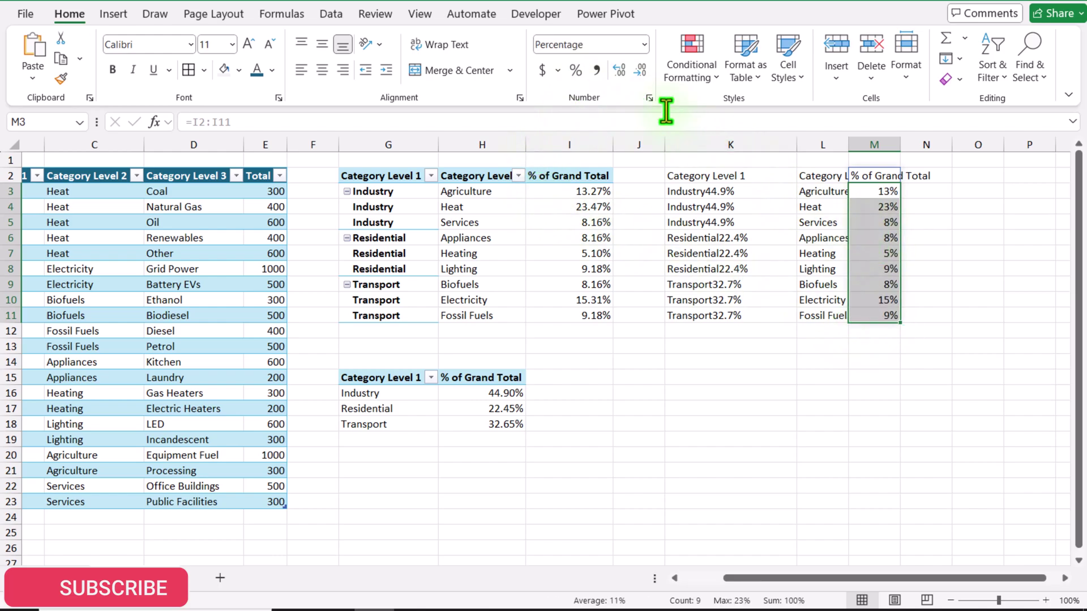
pyautogui.click(624, 68)
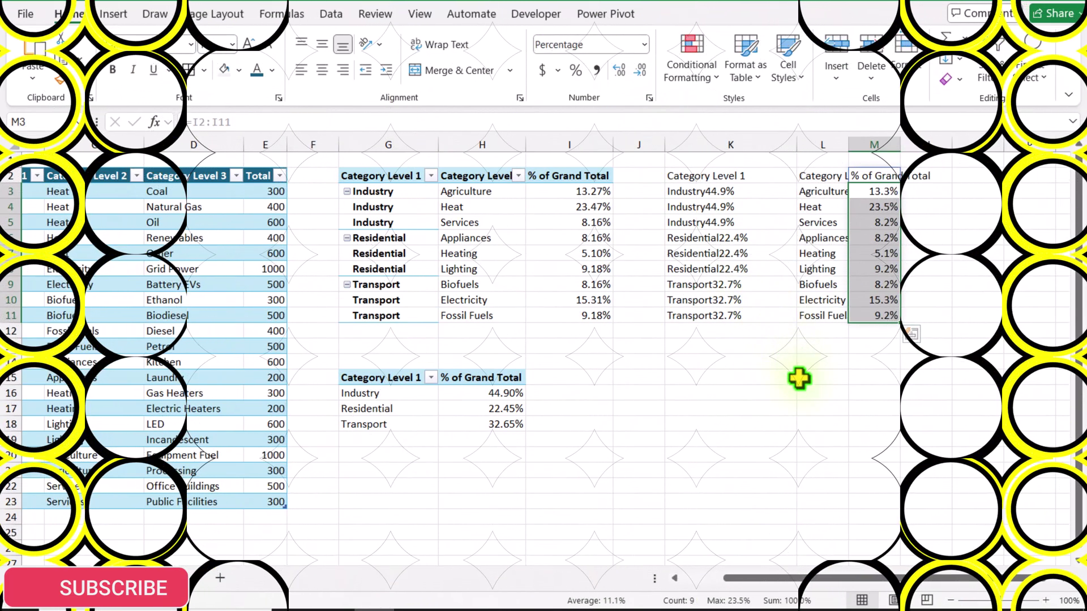
pyautogui.click(802, 391)
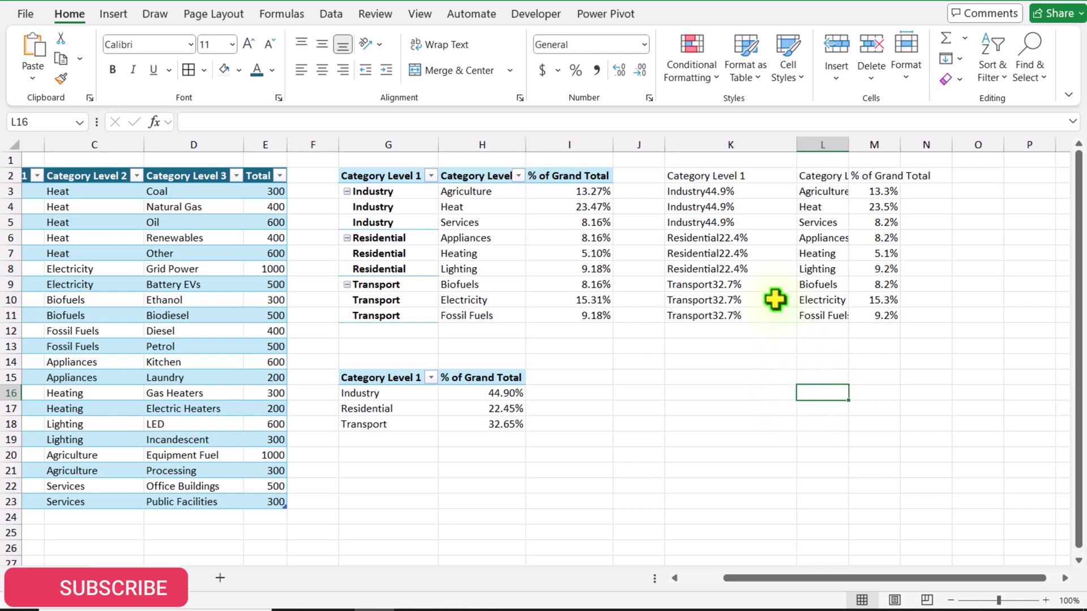
# Insert a Sunburst chart from the helper table in K2:M11.
pyautogui.click(713, 177)
pyautogui.moveTo(713, 177); pyautogui.dragTo(865, 314)
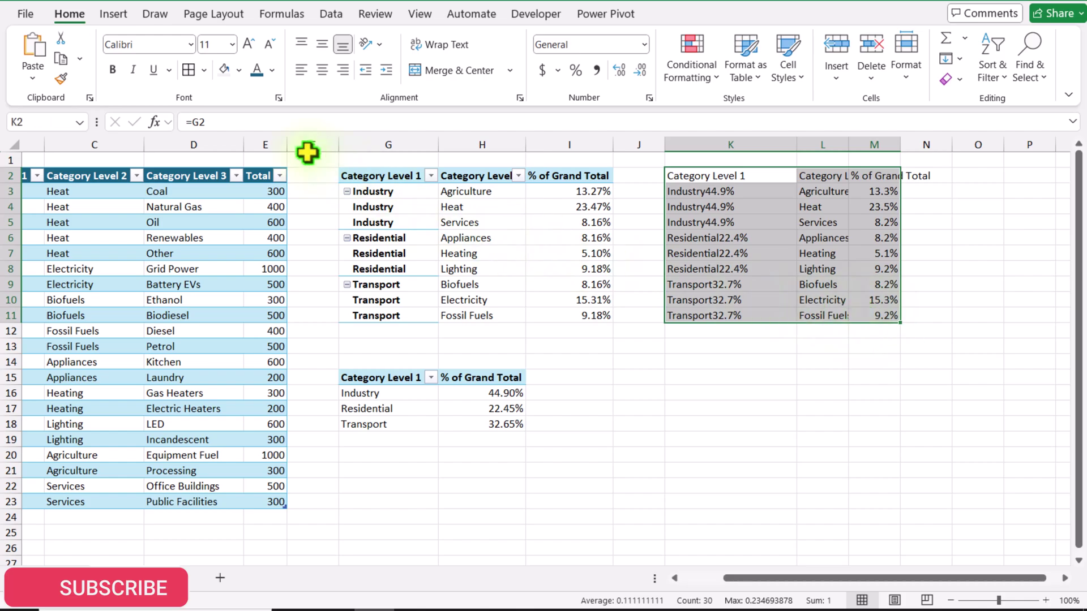
pyautogui.click(123, 16)
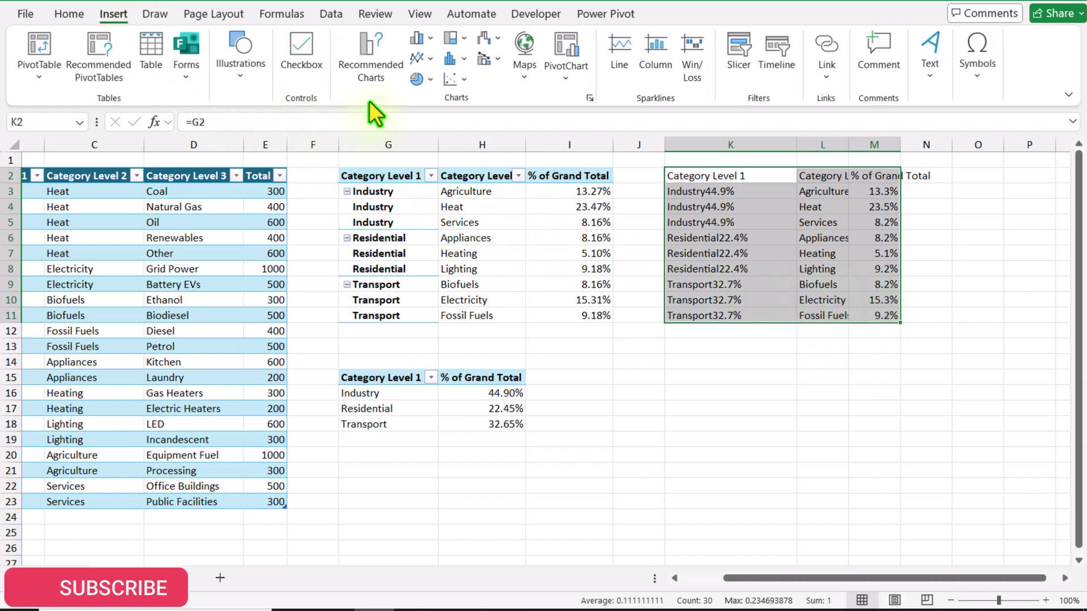
pyautogui.click(366, 81)
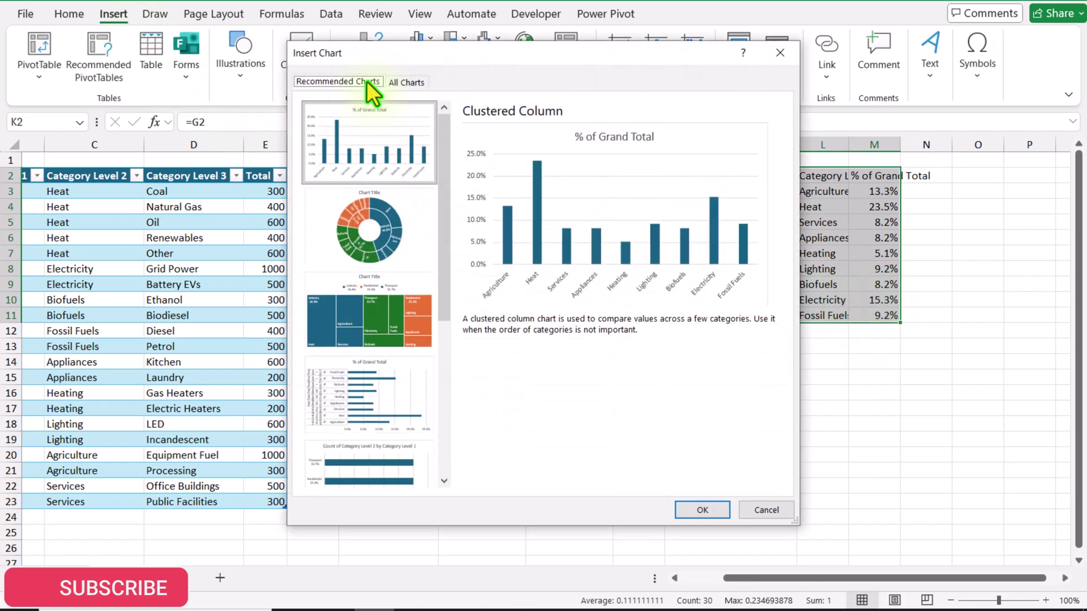
pyautogui.click(373, 226)
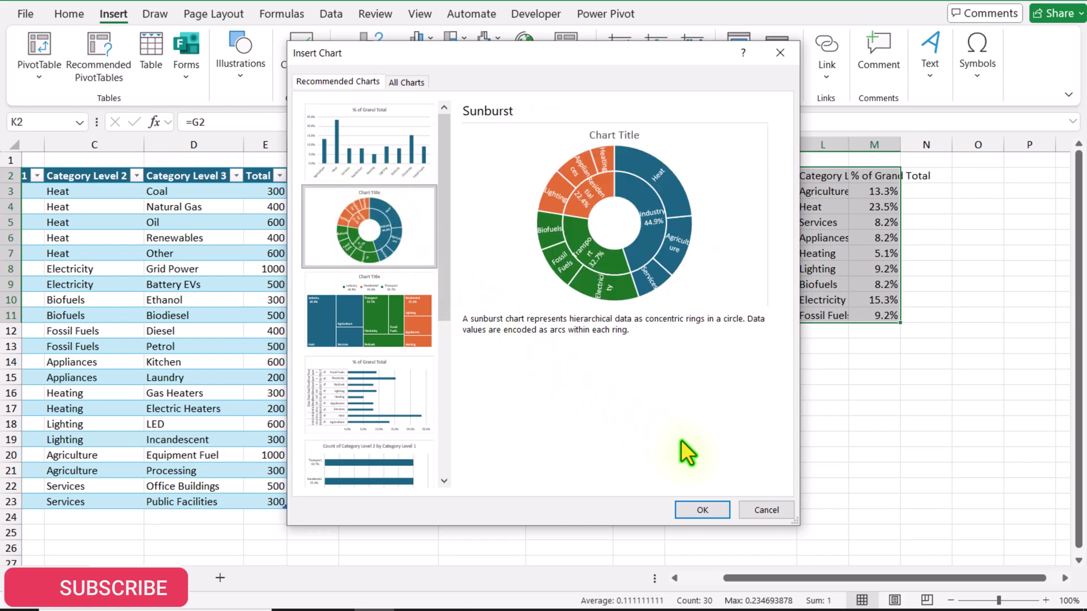
pyautogui.click(718, 507)
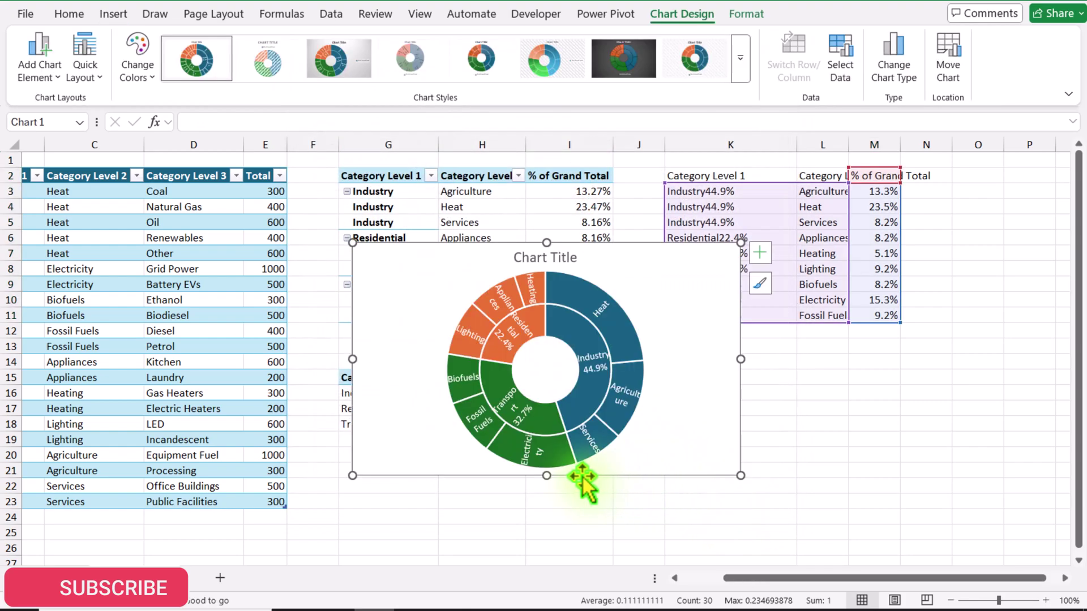
# Move the sunburst chart to a new worksheet and enlarge it to cover about A1:L24.
pyautogui.hotkey('ctrl', 'z')
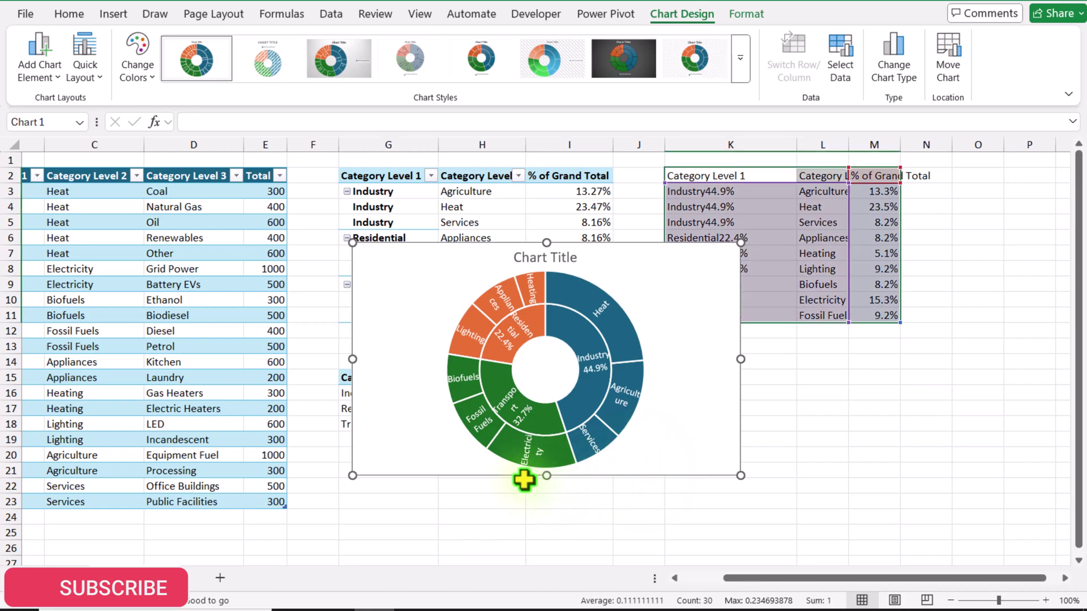
pyautogui.click(221, 578)
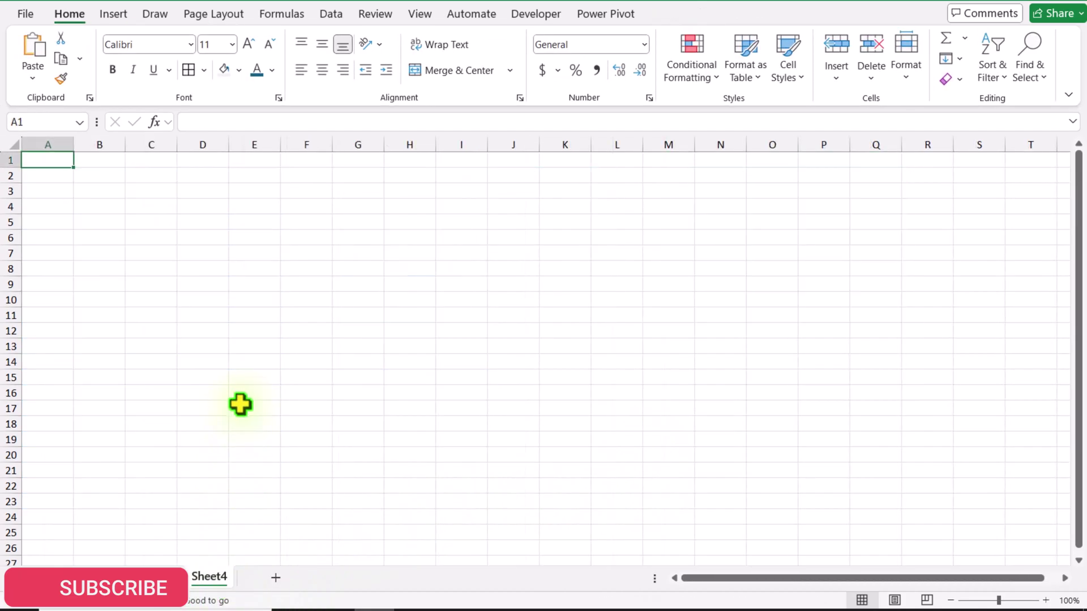
pyautogui.hotkey('ctrl', 'v')
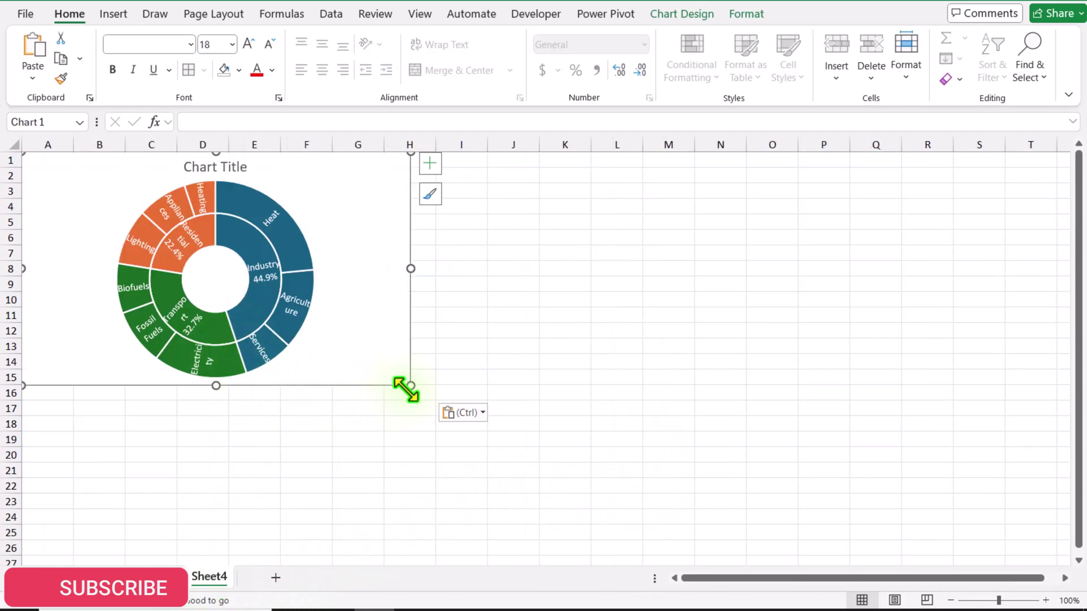
pyautogui.moveTo(408, 389); pyautogui.dragTo(636, 516)
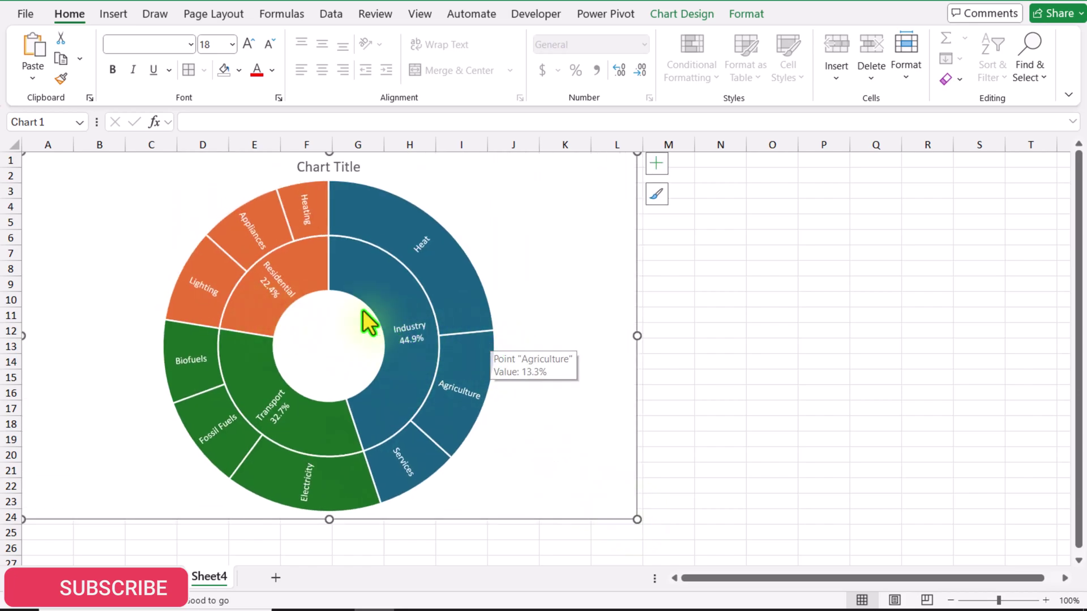
# Open the data label choices for the sunburst chart.
pyautogui.moveTo(277, 276)
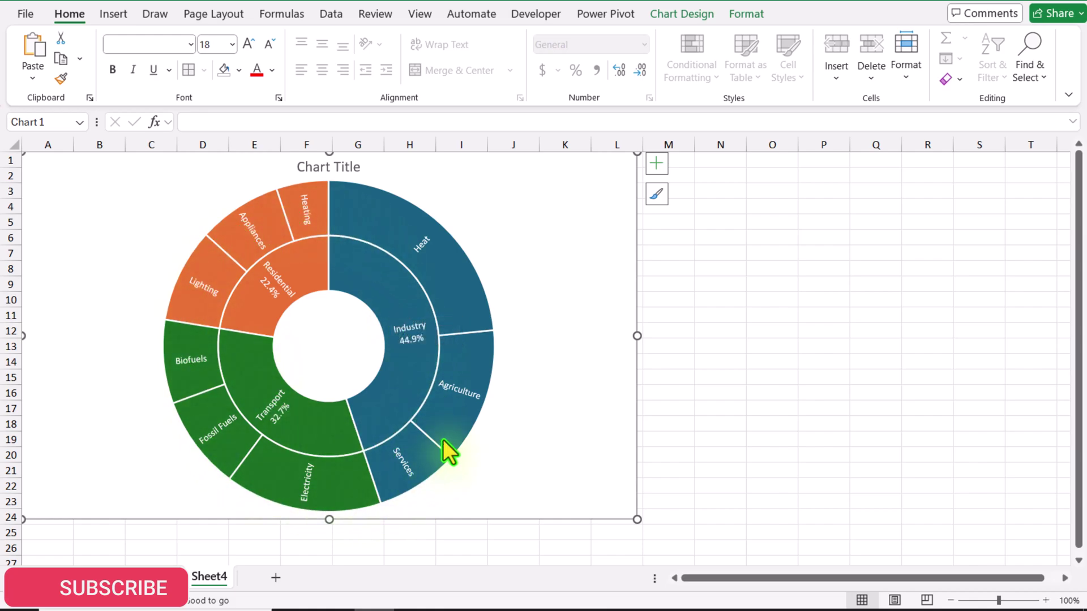
pyautogui.click(657, 164)
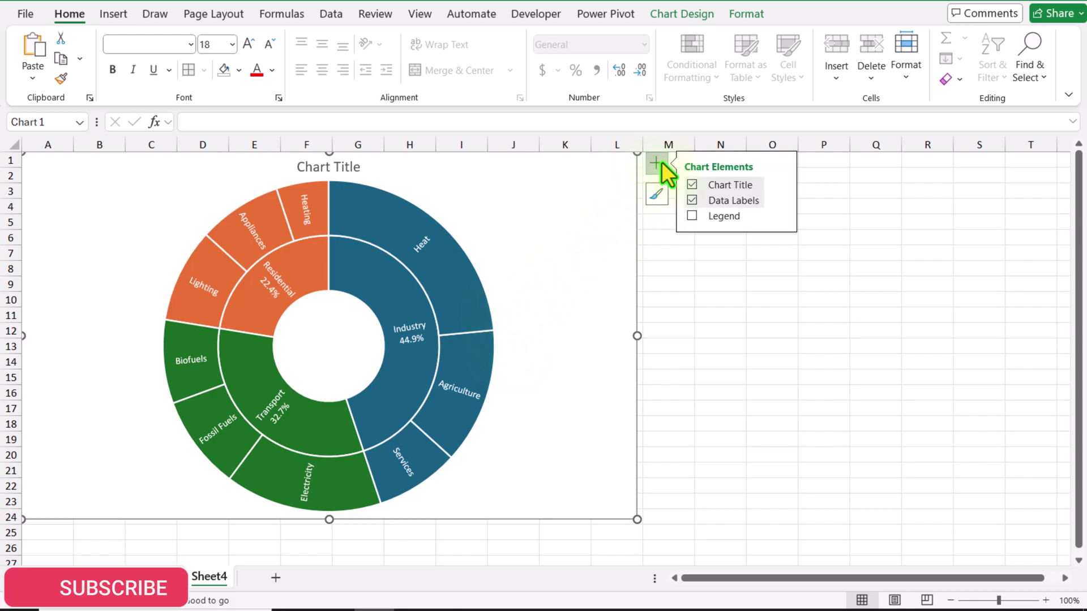
pyautogui.click(780, 200)
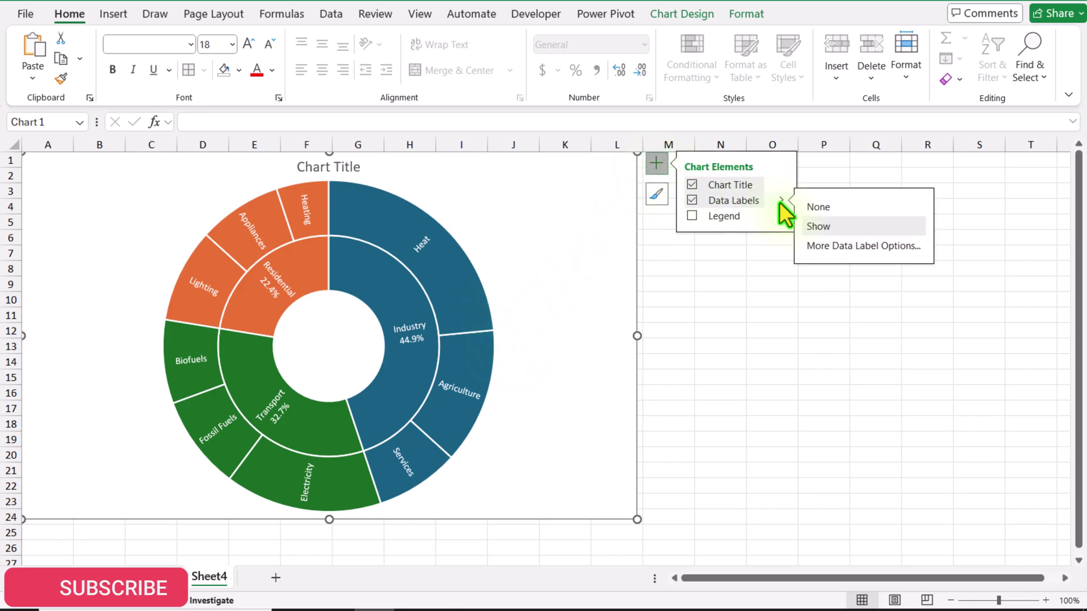